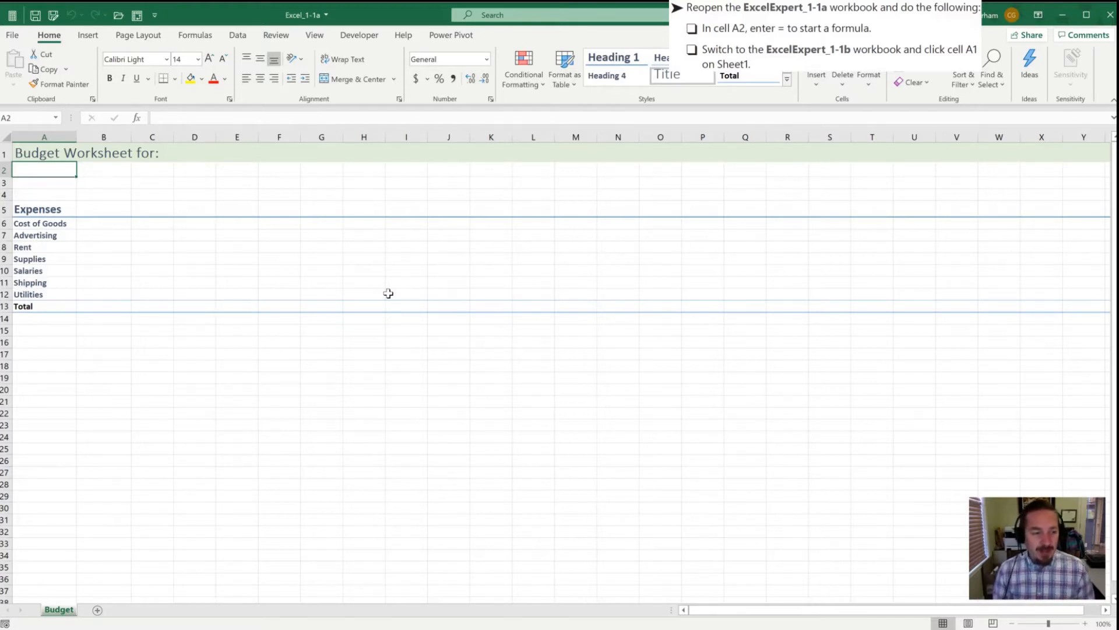
Step: In cell A2 of the Budget sheet, create a formula that links to cell A1 of the Inventory sheet in Excel_1-1b
{"action": "left_click", "coordinate": [116, 204]}
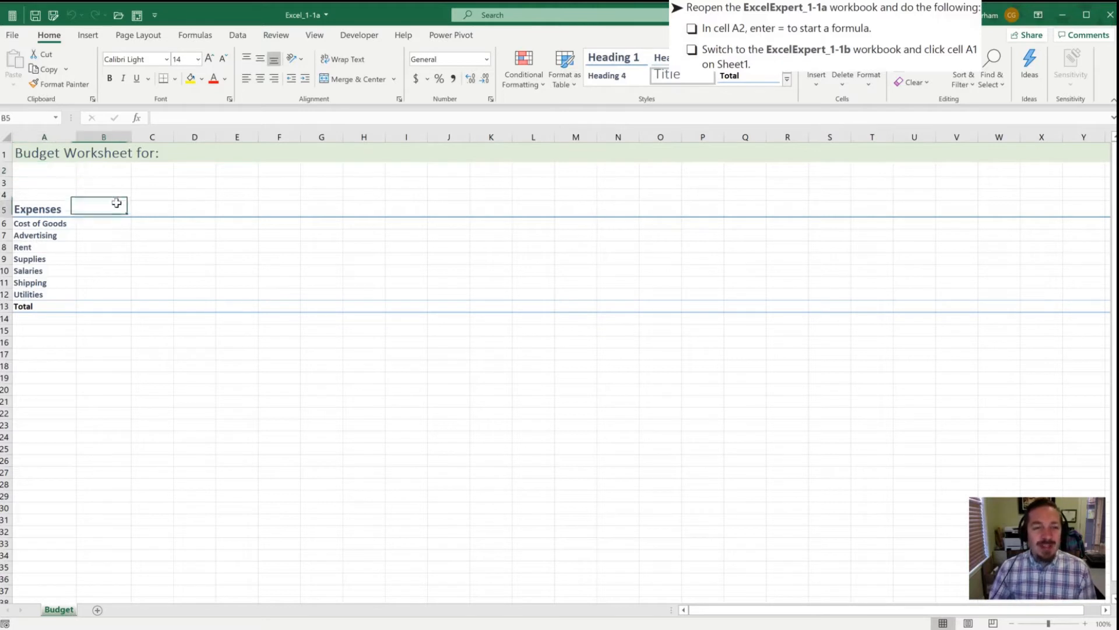
{"action": "left_click", "coordinate": [46, 173]}
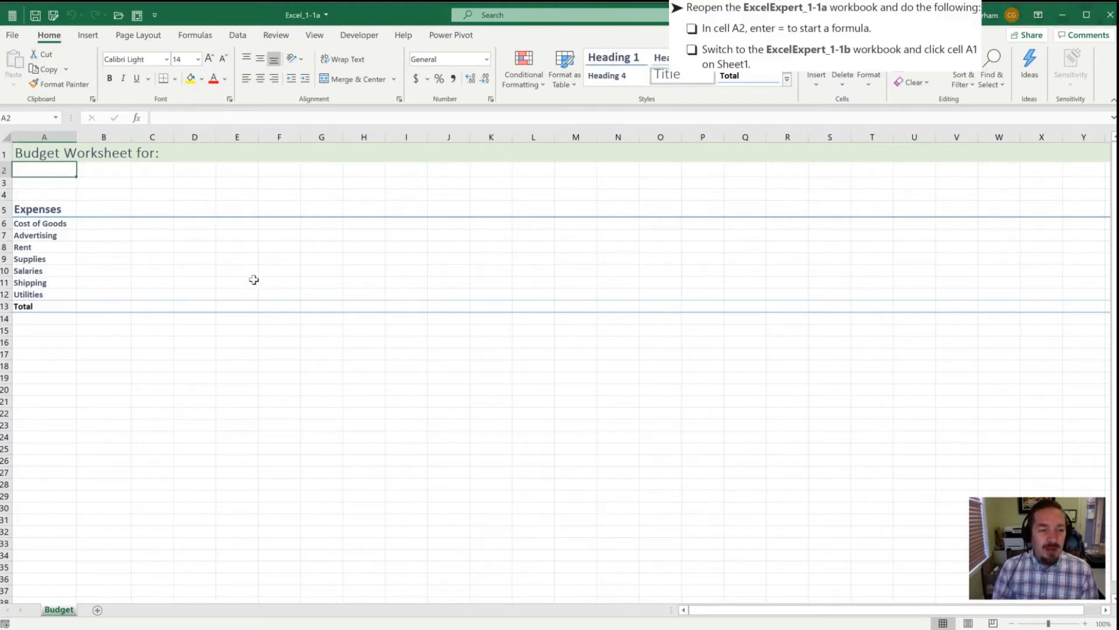
{"action": "type", "text": "="}
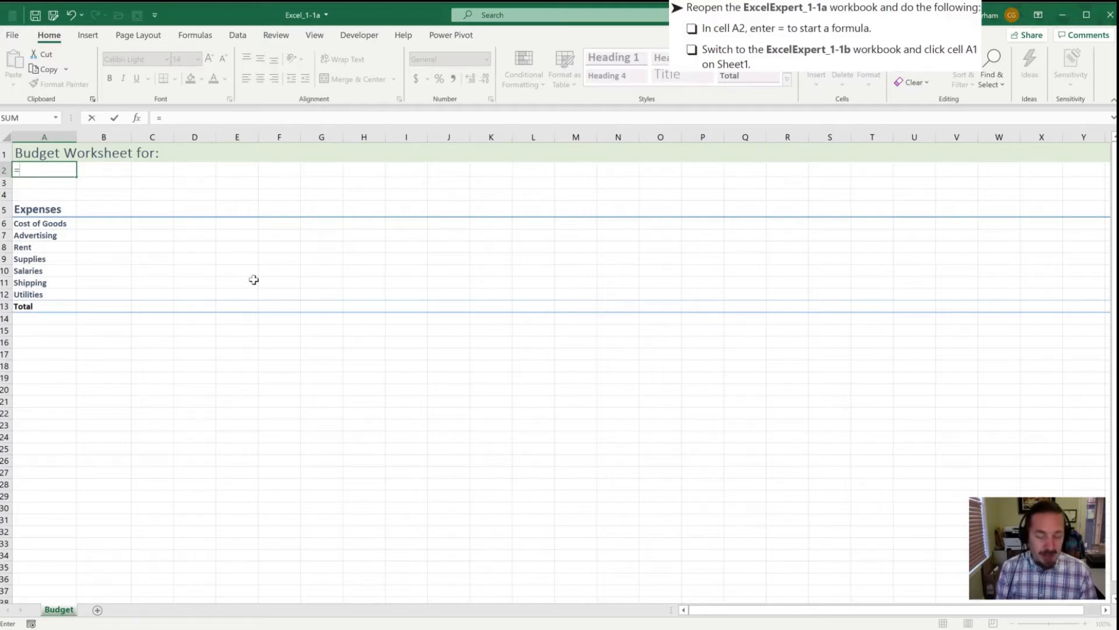
{"action": "key", "text": "alt+Tab"}
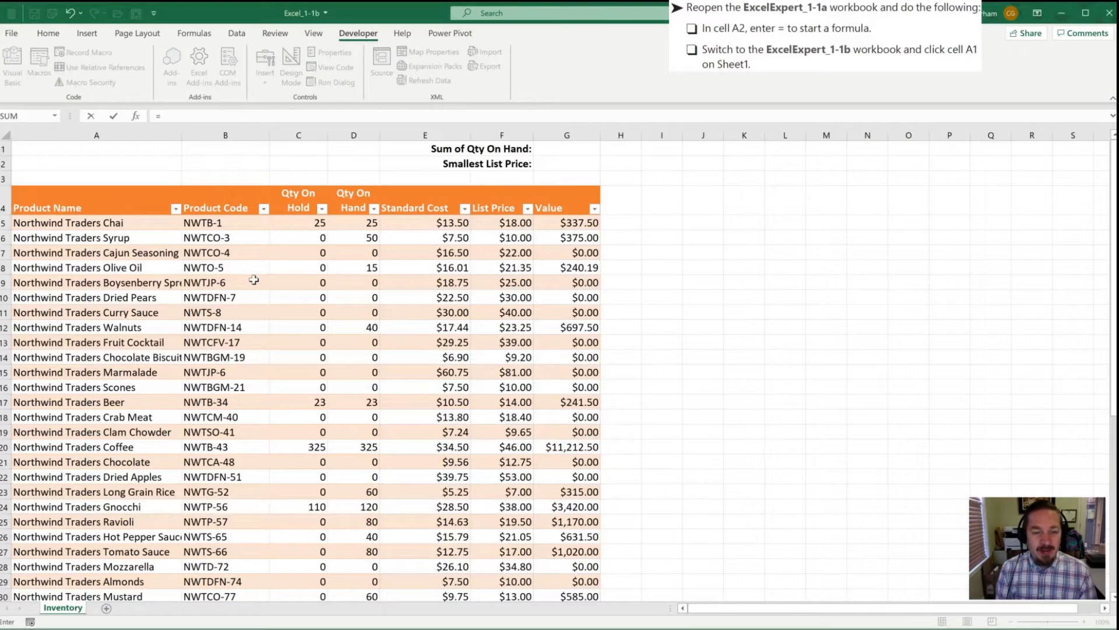
{"action": "key", "text": "Down"}
{"action": "key", "text": "Up"}
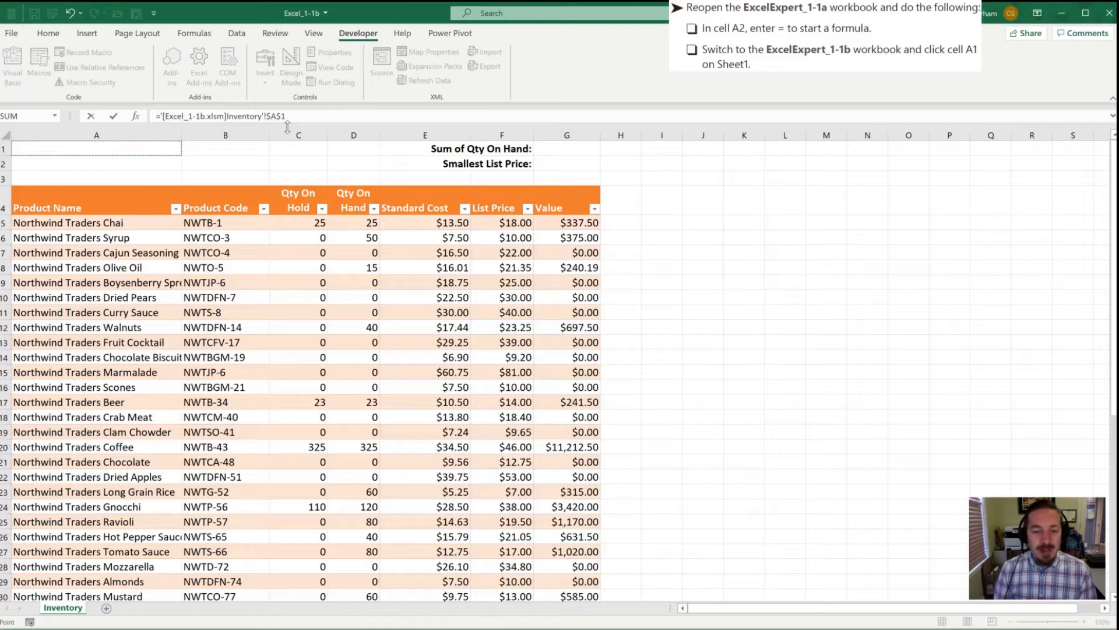
{"action": "key", "text": "Return"}
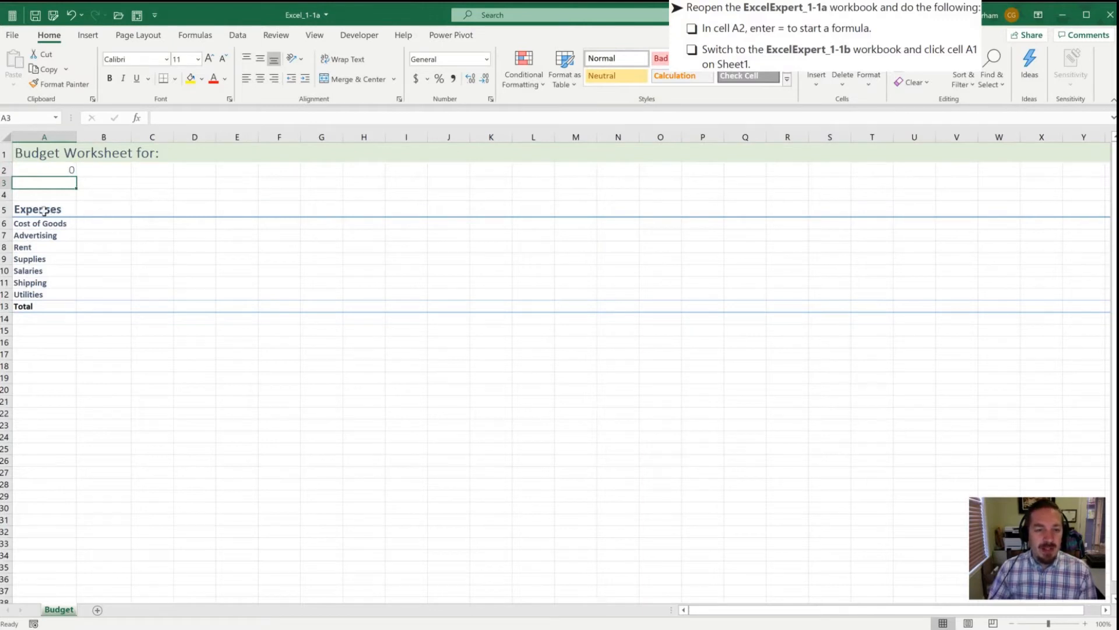
Step: Enter 100 in cell A1 of the Inventory sheet in Excel_1-1b
{"action": "left_click", "coordinate": [30, 170]}
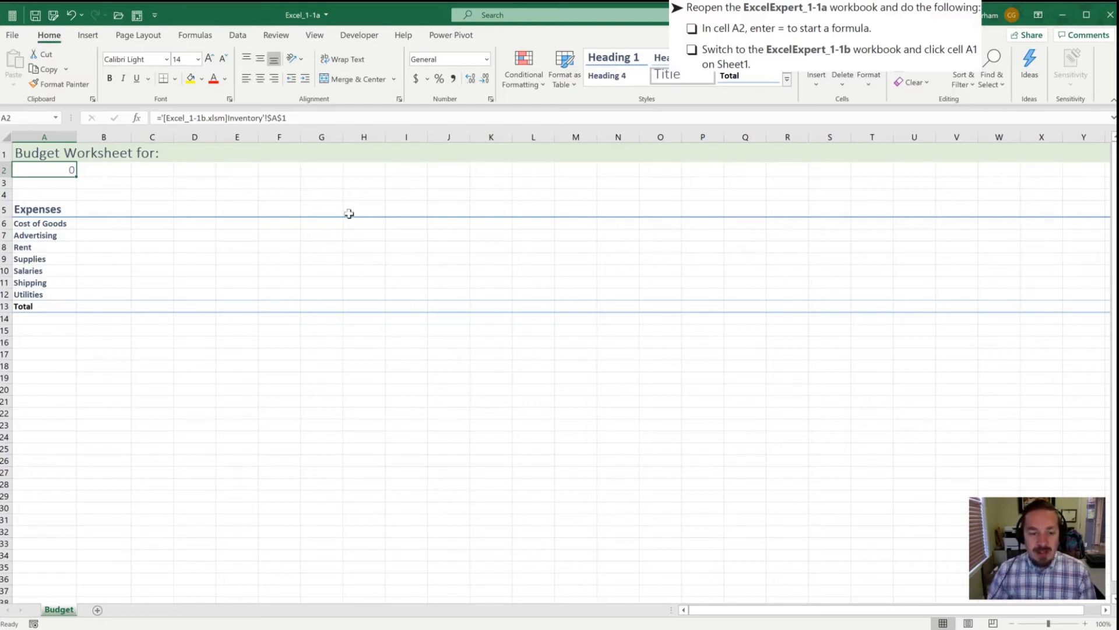
{"action": "left_click", "coordinate": [282, 333]}
{"action": "key", "text": "alt+Tab"}
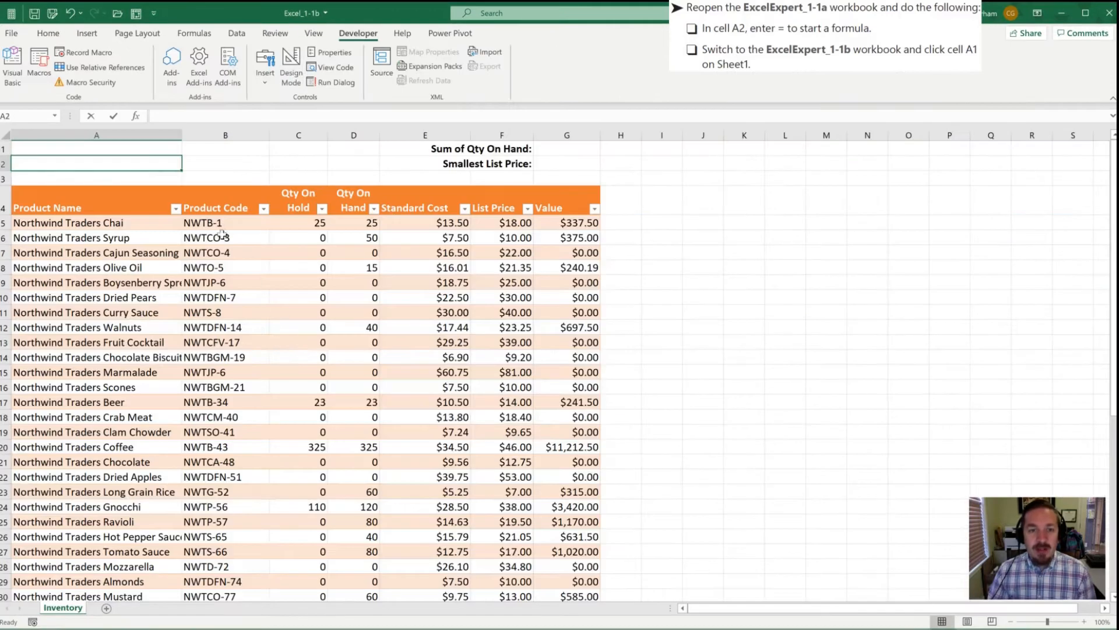
{"action": "left_click", "coordinate": [88, 149]}
{"action": "type", "text": "100"}
{"action": "key", "text": "Return"}
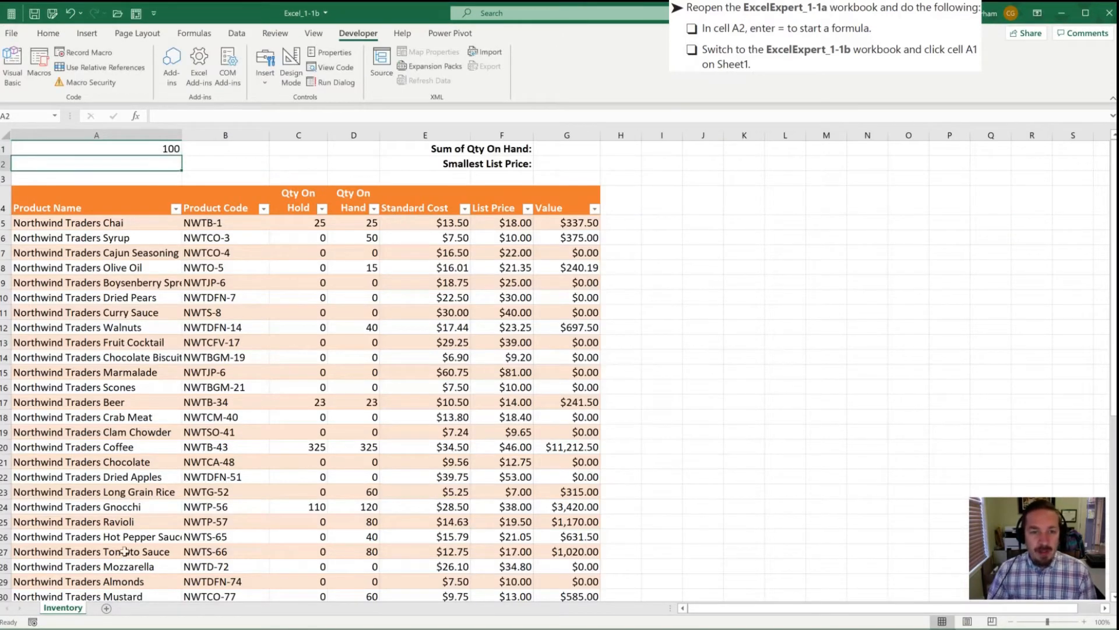
Step: Save and close the Excel_1-1a workbook
{"action": "key", "text": "alt+Tab"}
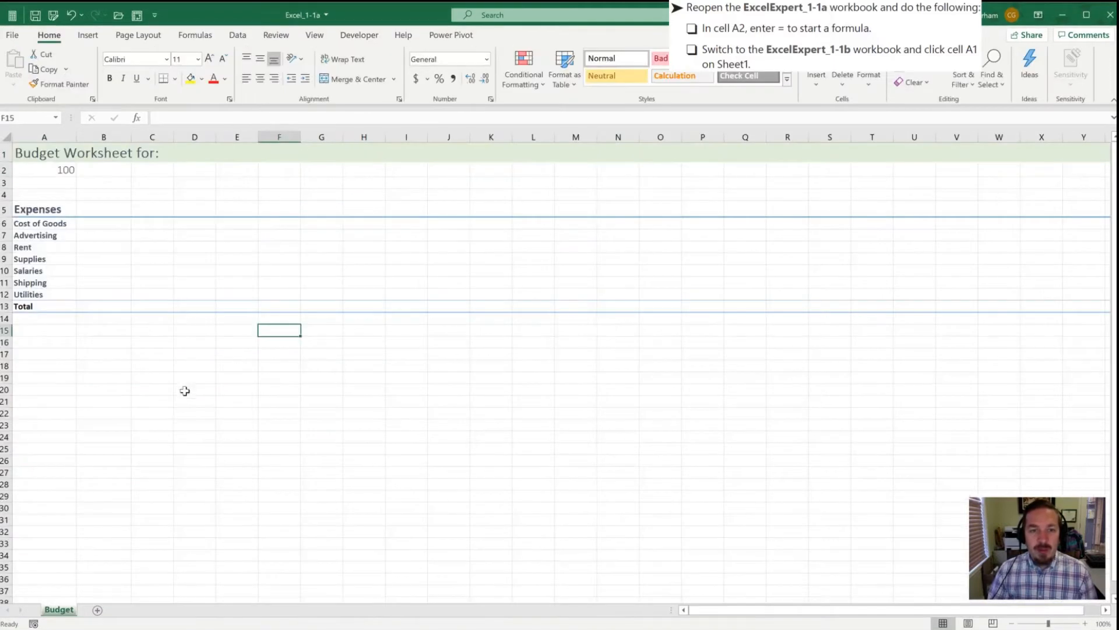
{"action": "left_click", "coordinate": [52, 175]}
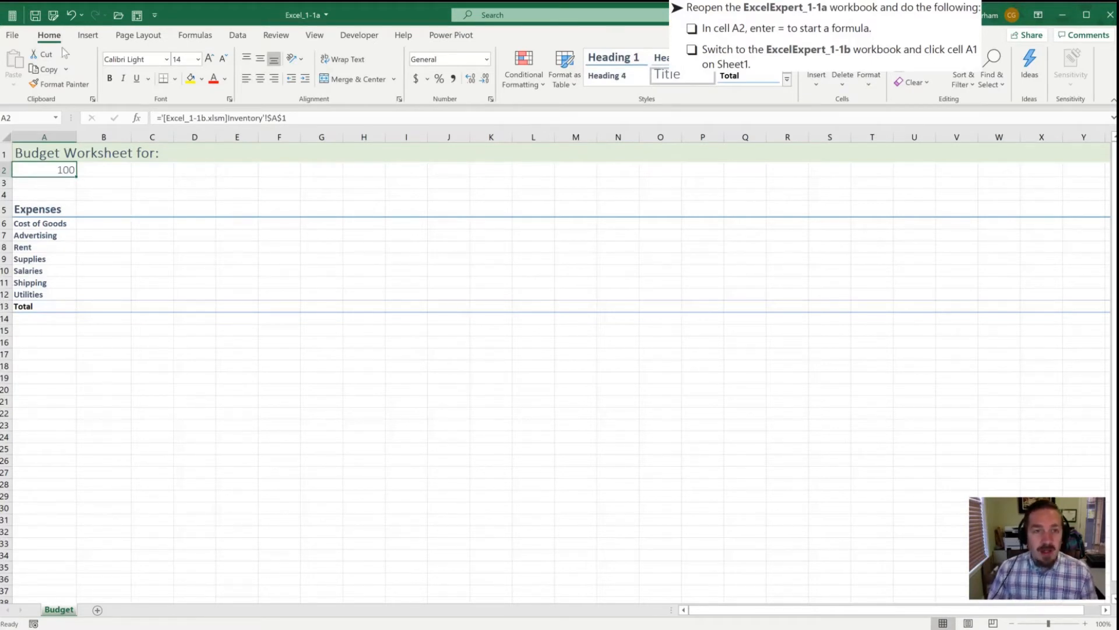
{"action": "left_click", "coordinate": [36, 16]}
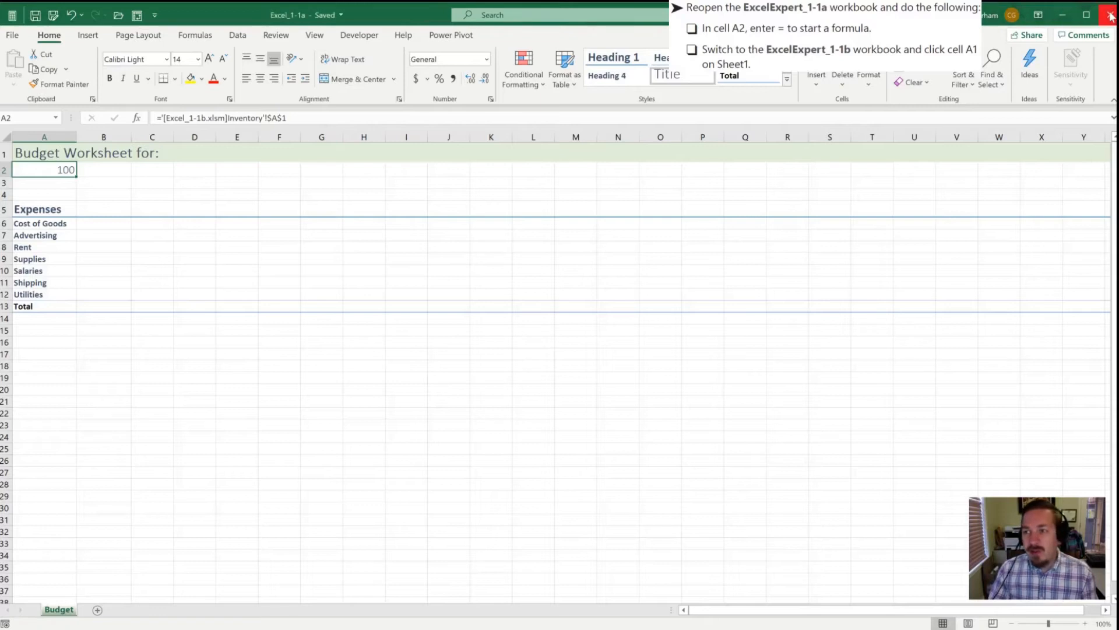
{"action": "left_click", "coordinate": [1110, 14]}
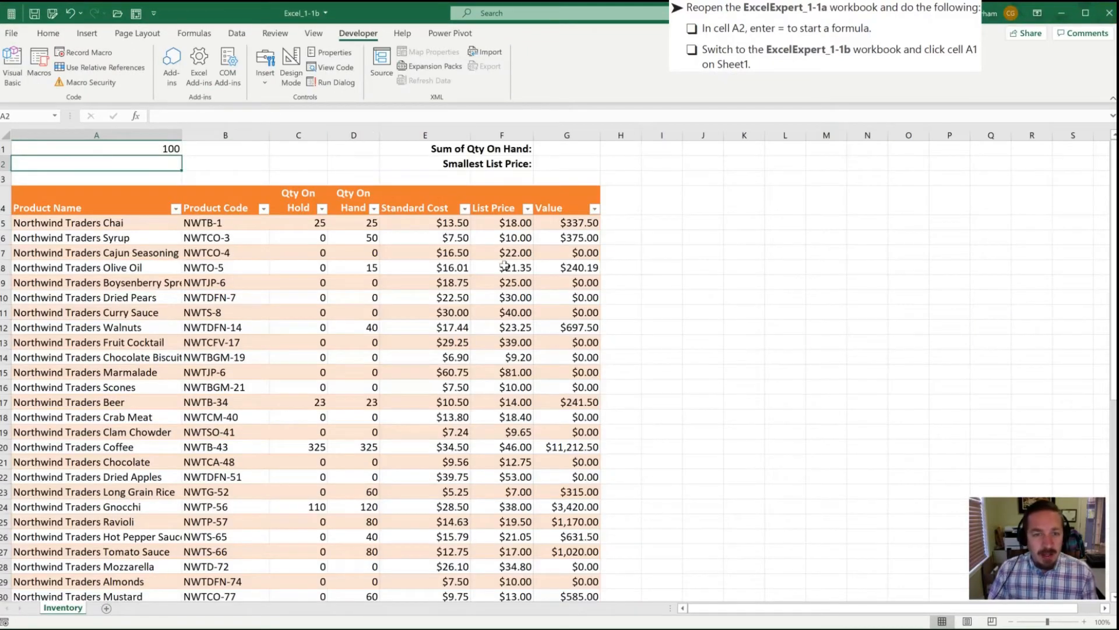
Step: Insert new blank rows above row 1 of the Inventory sheet
{"action": "left_click", "coordinate": [76, 148]}
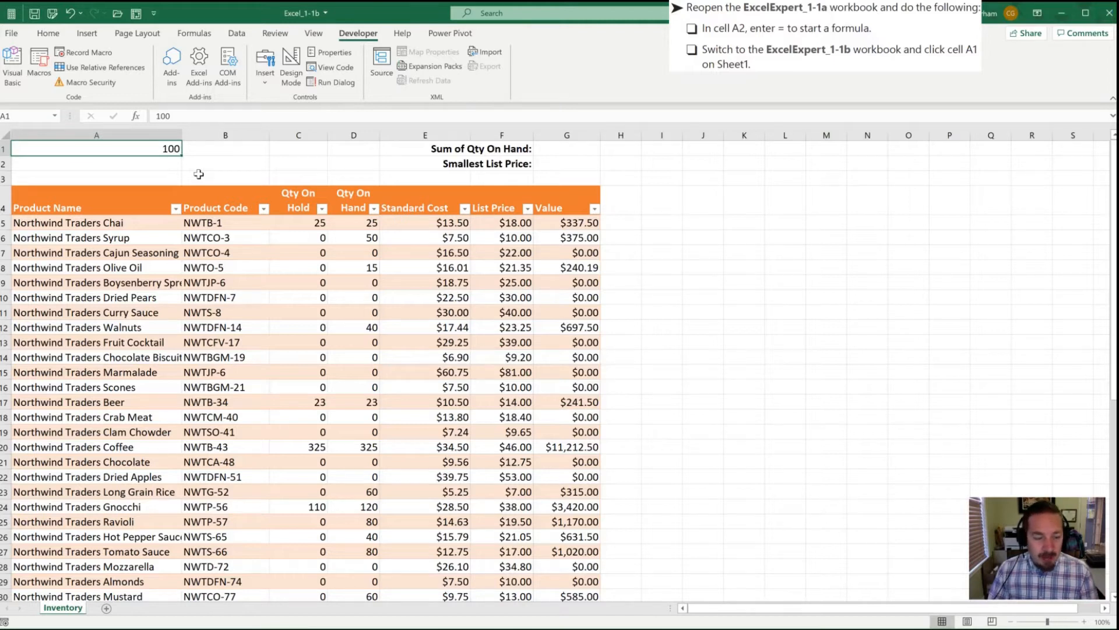
{"action": "left_click", "coordinate": [3, 148]}
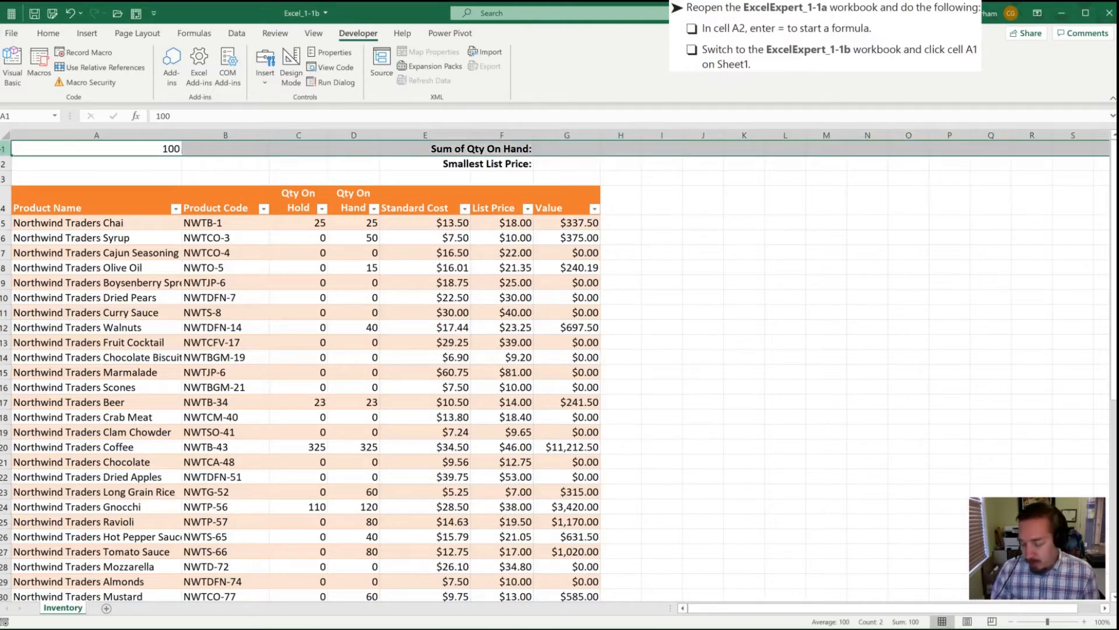
{"action": "key", "text": "ctrl+plus"}
{"action": "key", "text": "ctrl+plus"}
{"action": "key", "text": "ctrl+plus"}
{"action": "key", "text": "ctrl+plus"}
{"action": "key", "text": "ctrl+plus"}
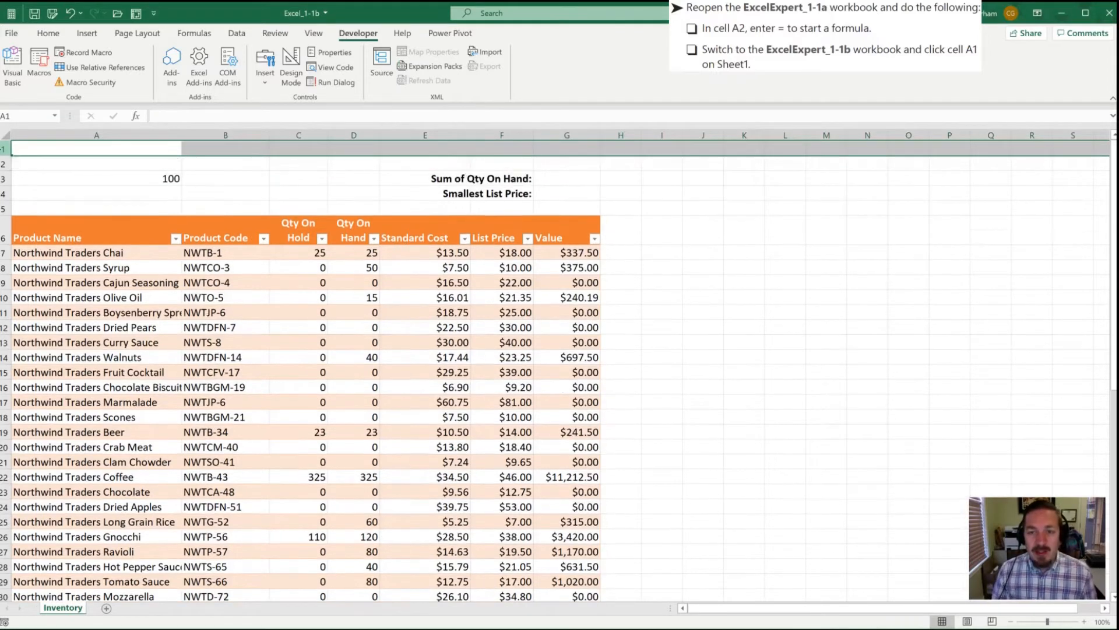
Step: Enter 8500 in the new cell A1 of the Inventory sheet
{"action": "key", "text": "Down"}
{"action": "key", "text": "Up"}
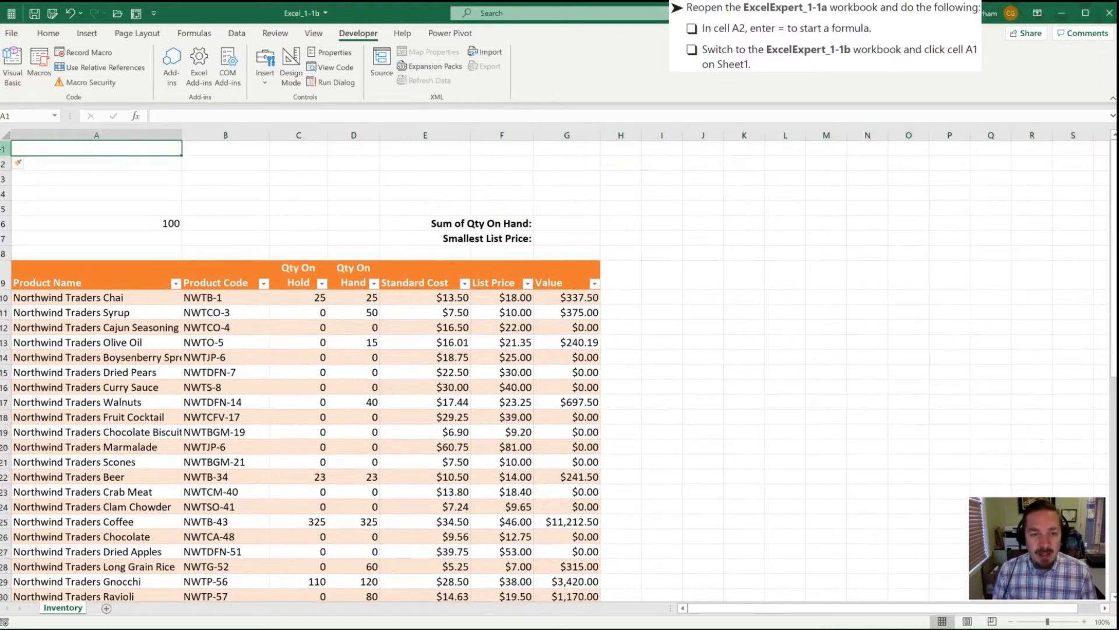
{"action": "type", "text": "8500"}
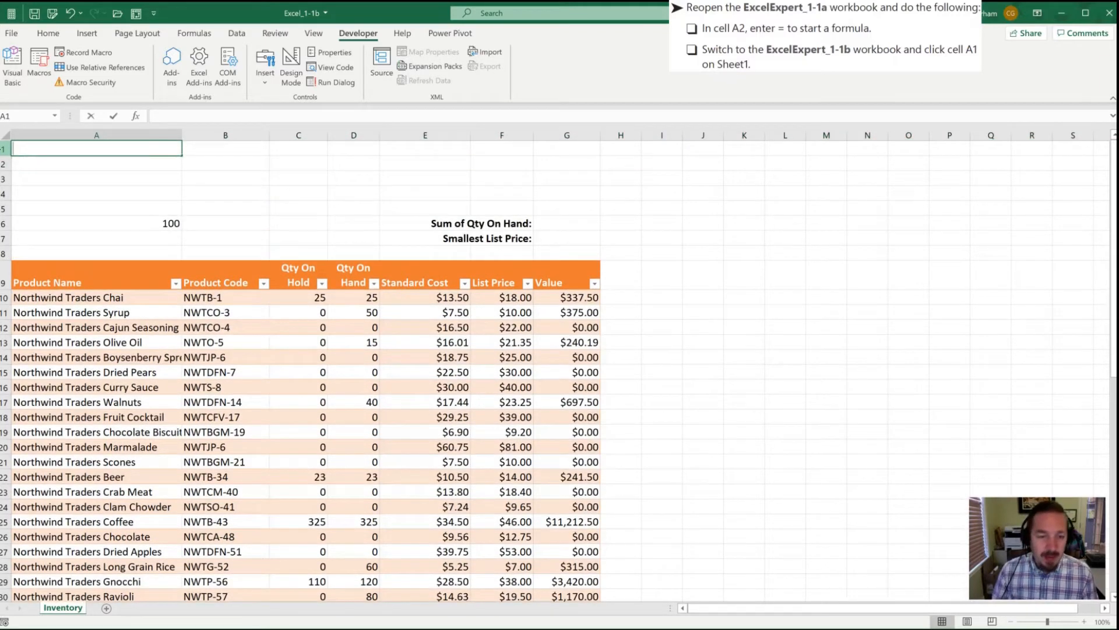
{"action": "key", "text": "Return"}
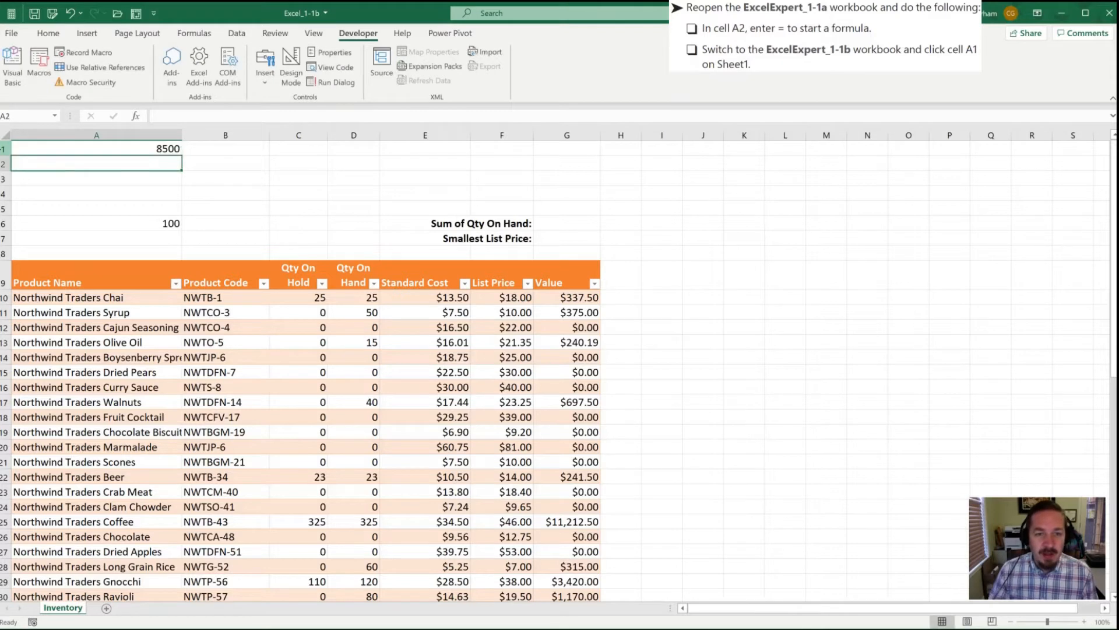
Step: Save the Excel_1-1b workbook
{"action": "left_click", "coordinate": [35, 15]}
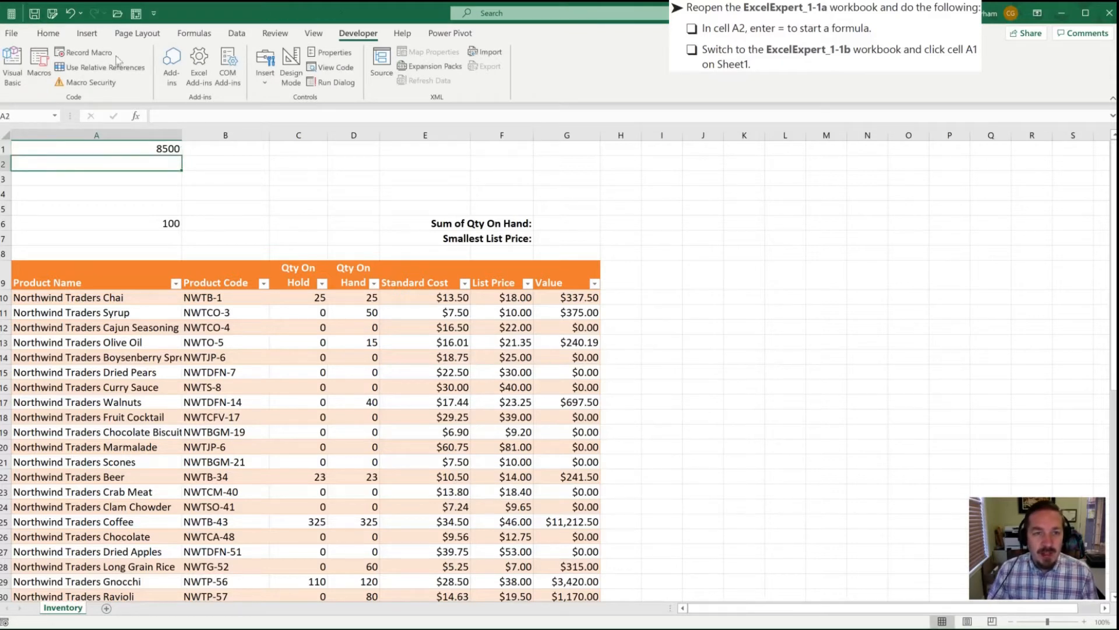
{"action": "left_click", "coordinate": [222, 173]}
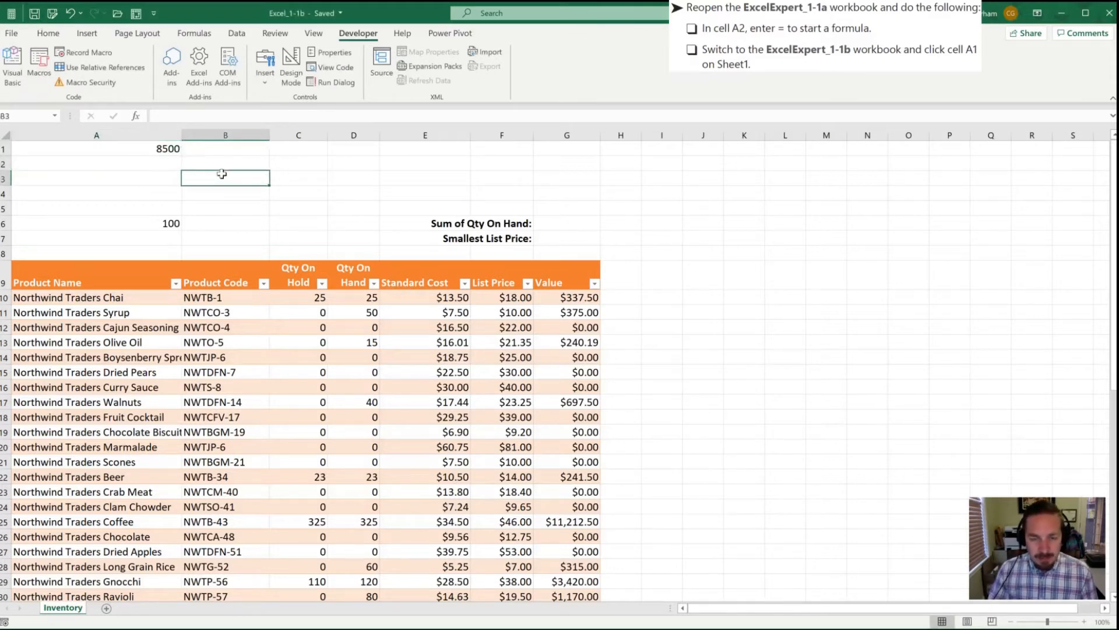
Step: Reopen the Excel_1-1a workbook from the recent workbooks list and check its linked cell
{"action": "key", "text": "ctrl+o"}
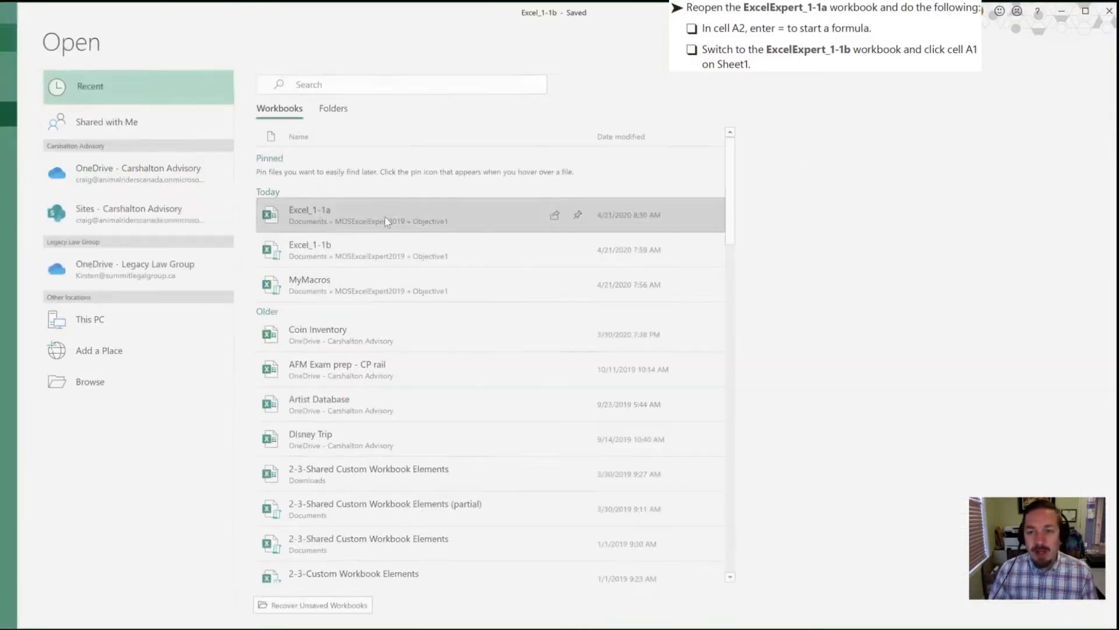
{"action": "left_click", "coordinate": [386, 209]}
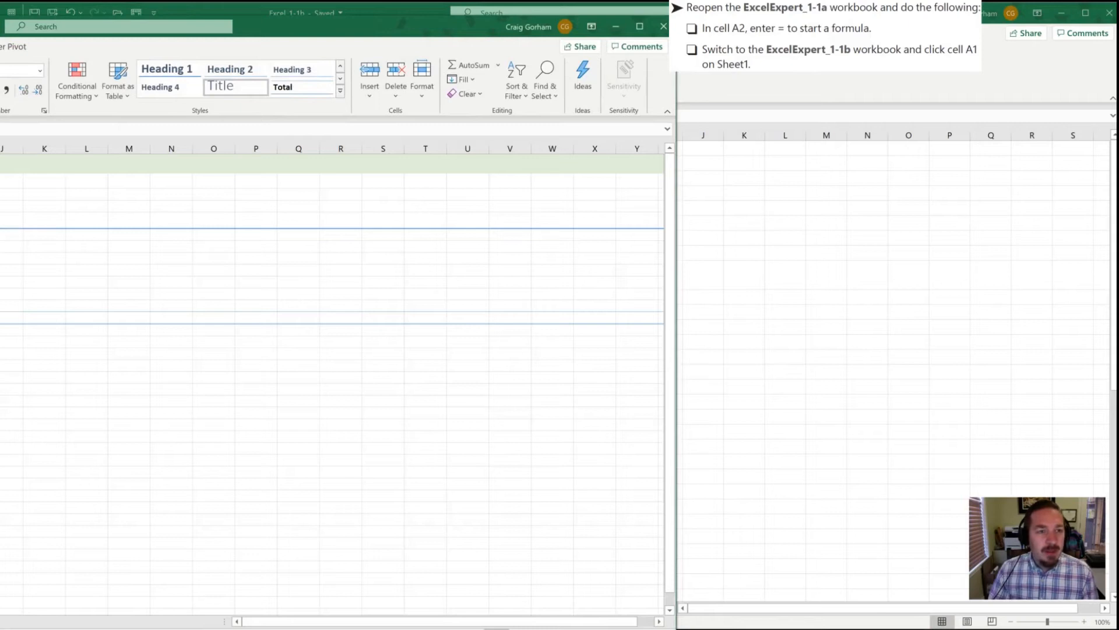
{"action": "left_click_drag", "start_coordinate": [0, 23], "coordinate": [366, 10]}
{"action": "left_click", "coordinate": [55, 179]}
{"action": "left_click", "coordinate": [52, 171]}
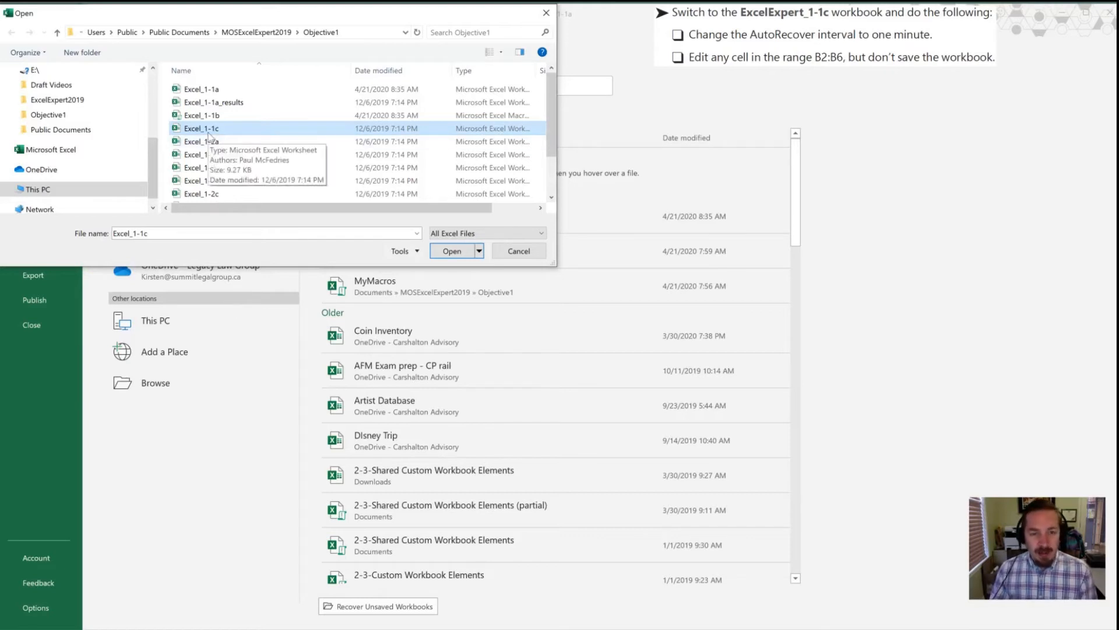
Step: Open the Excel_1-1c workbook from the Objective1 folder
{"action": "double_click", "coordinate": [177, 130]}
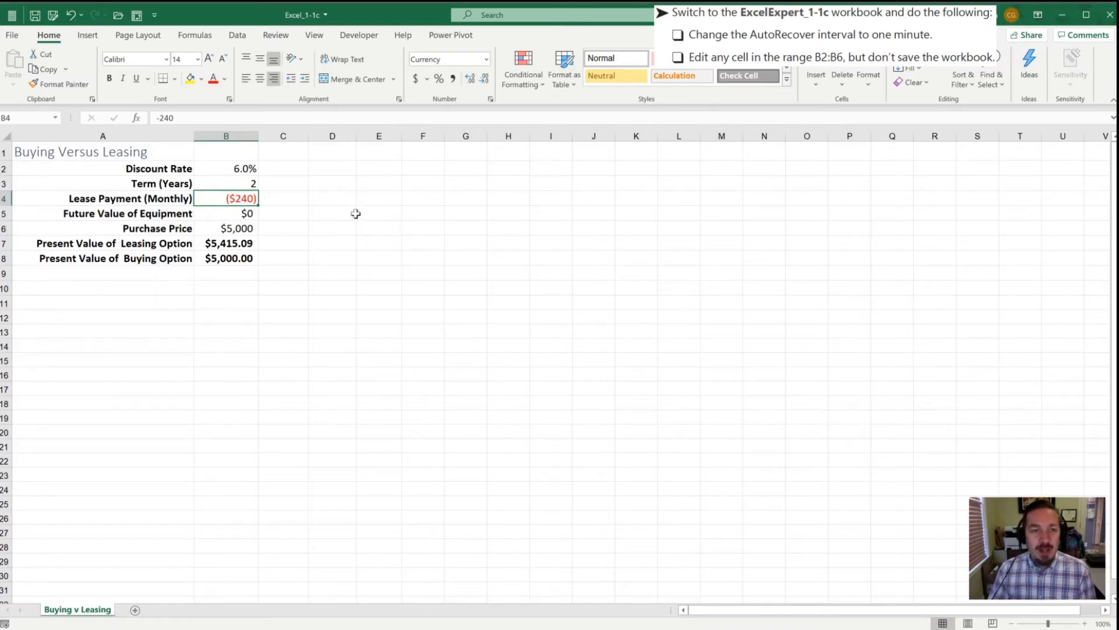
{"action": "left_click", "coordinate": [356, 214]}
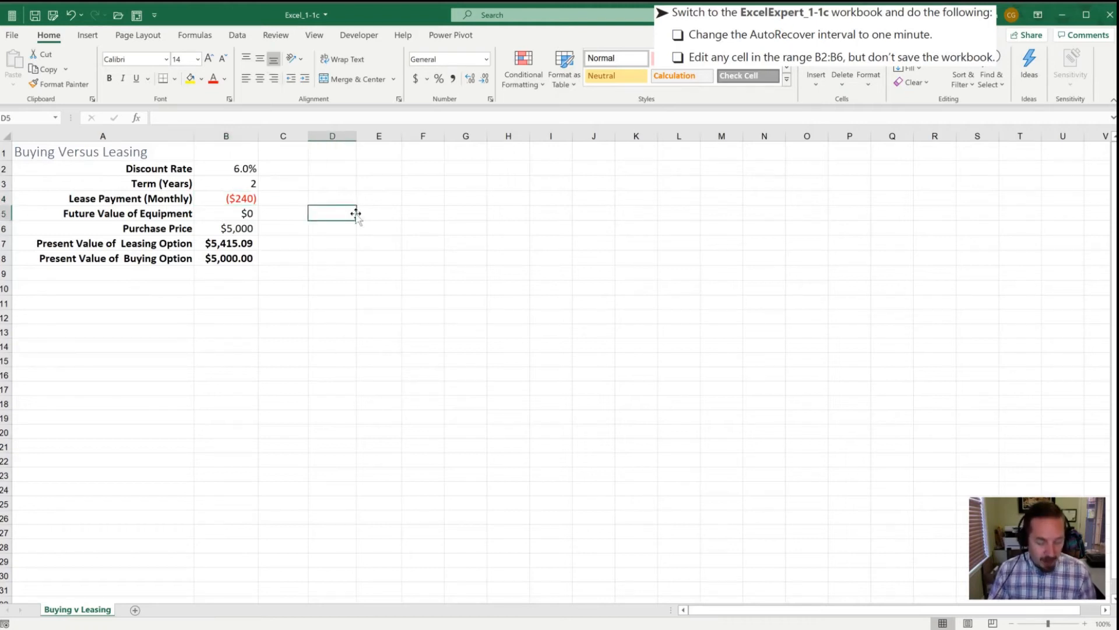
Step: In Excel Options, set the AutoRecover save interval to 1 minute and apply it
{"action": "key", "text": "alt"}
{"action": "key", "text": "f"}
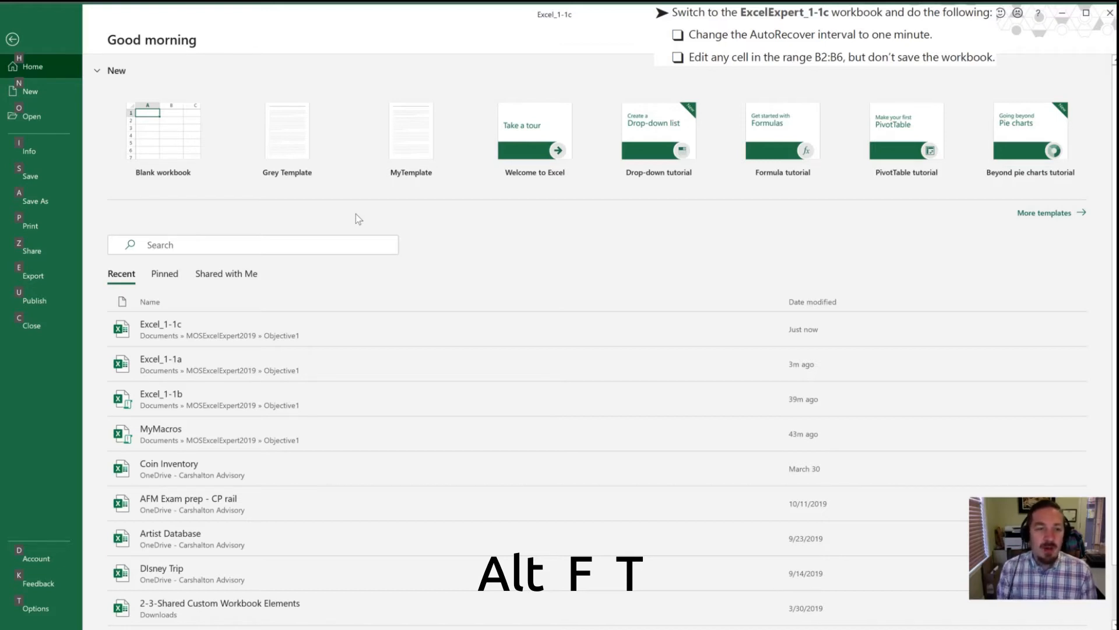
{"action": "key", "text": "t"}
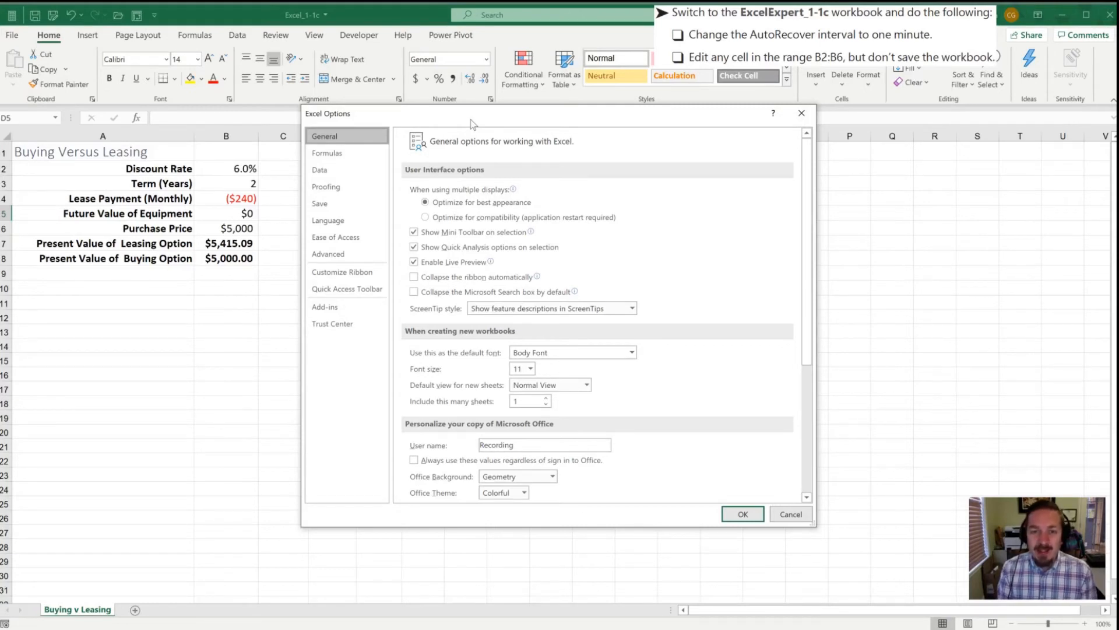
{"action": "key", "text": "s"}
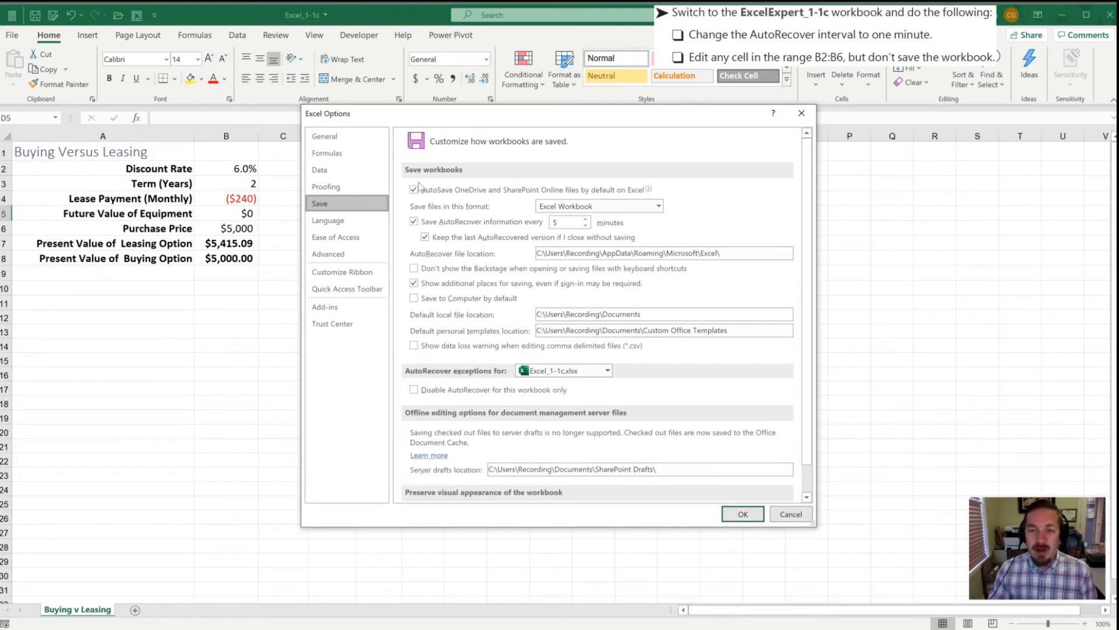
{"action": "mouse_move", "coordinate": [446, 195]}
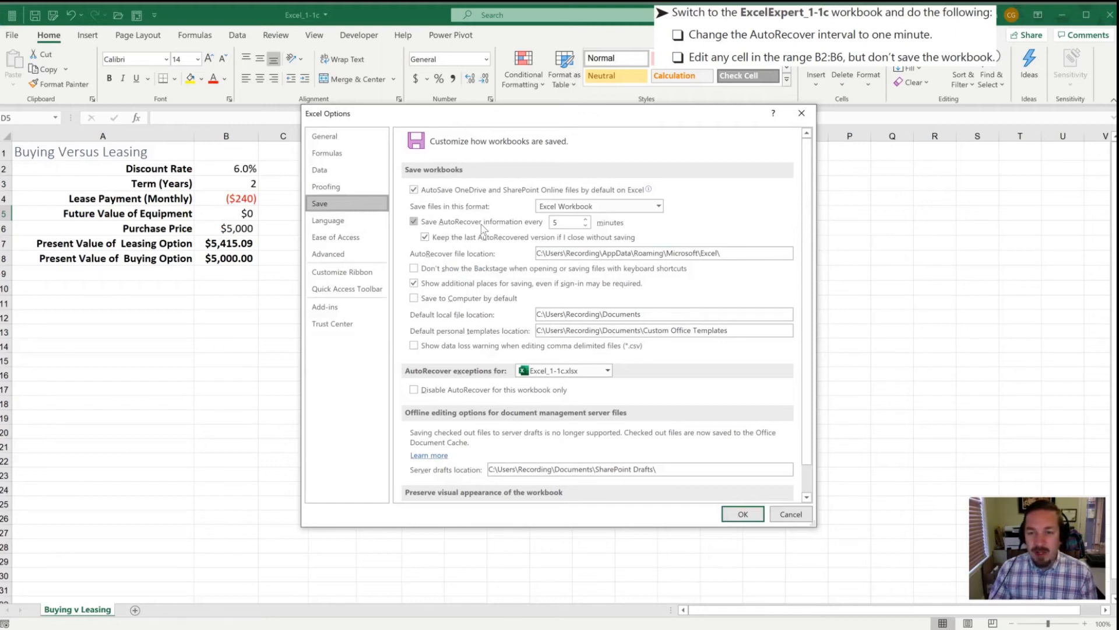
{"action": "left_click", "coordinate": [585, 225]}
{"action": "left_click", "coordinate": [585, 226]}
{"action": "left_click", "coordinate": [586, 225]}
{"action": "left_click", "coordinate": [585, 225]}
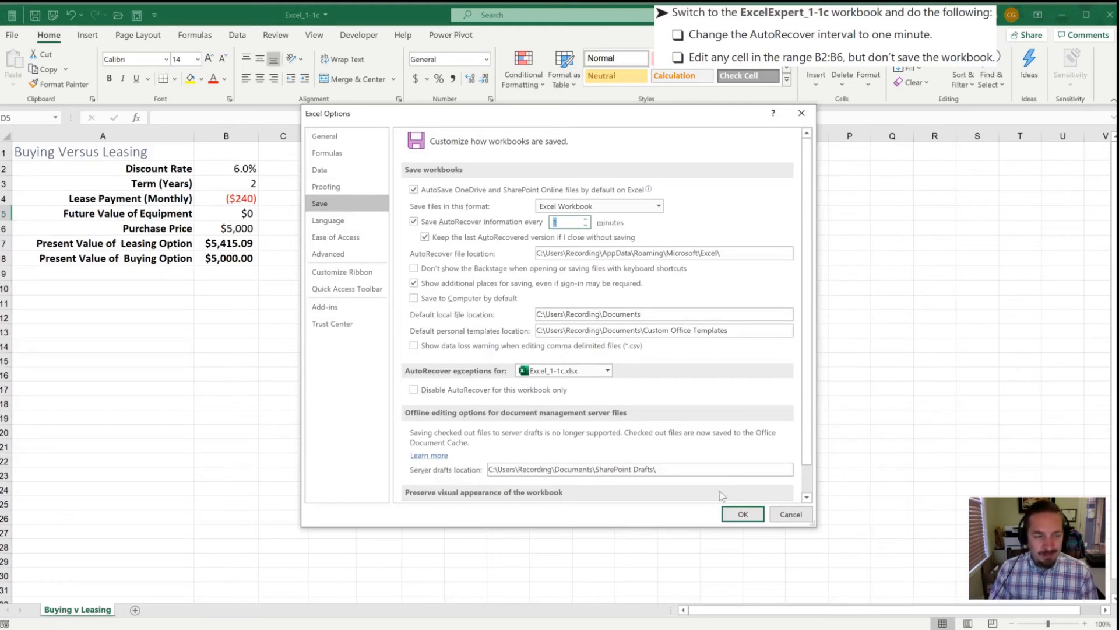
{"action": "left_click", "coordinate": [743, 515]}
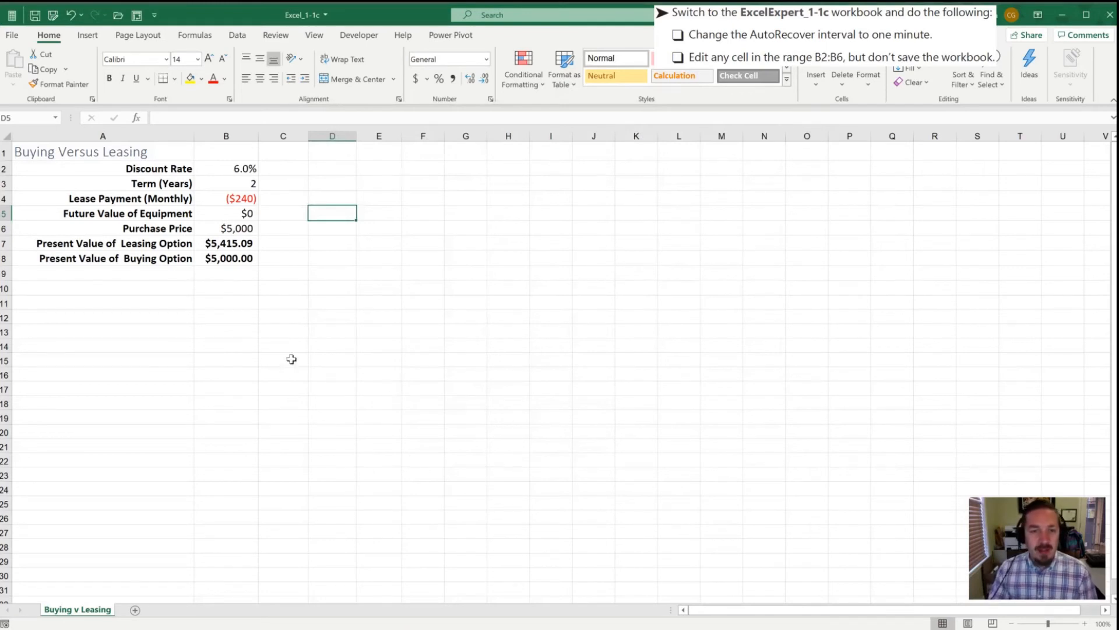
Step: Set the discount rate to 5% and the term to 10 years
{"action": "left_click", "coordinate": [237, 200]}
{"action": "left_click", "coordinate": [215, 182]}
{"action": "left_click", "coordinate": [213, 167]}
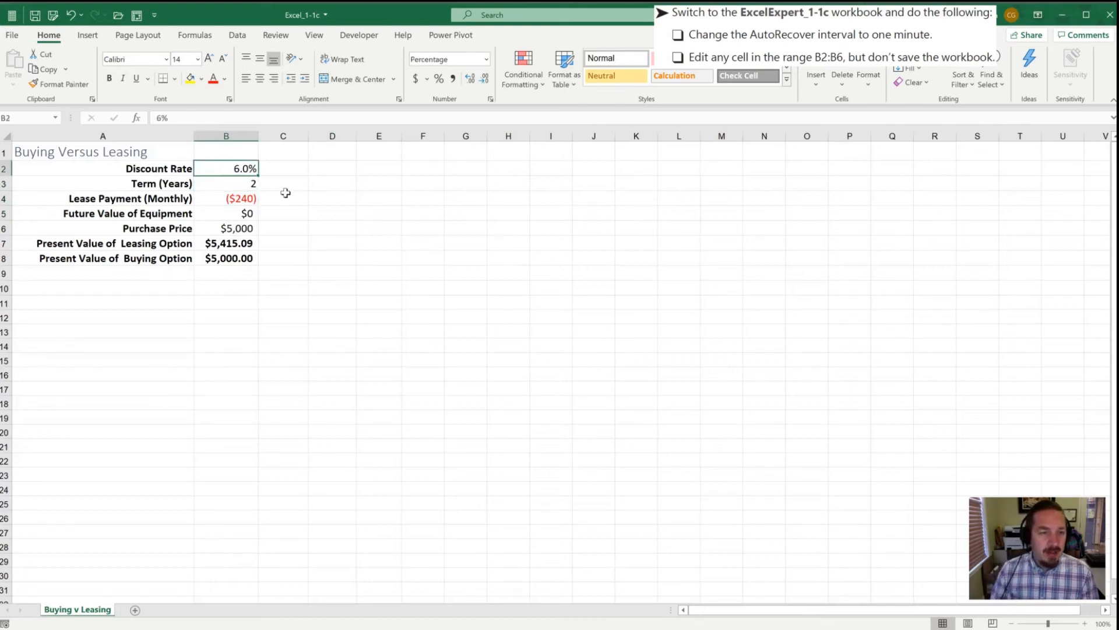
{"action": "type", "text": "5"}
{"action": "key", "text": "Return"}
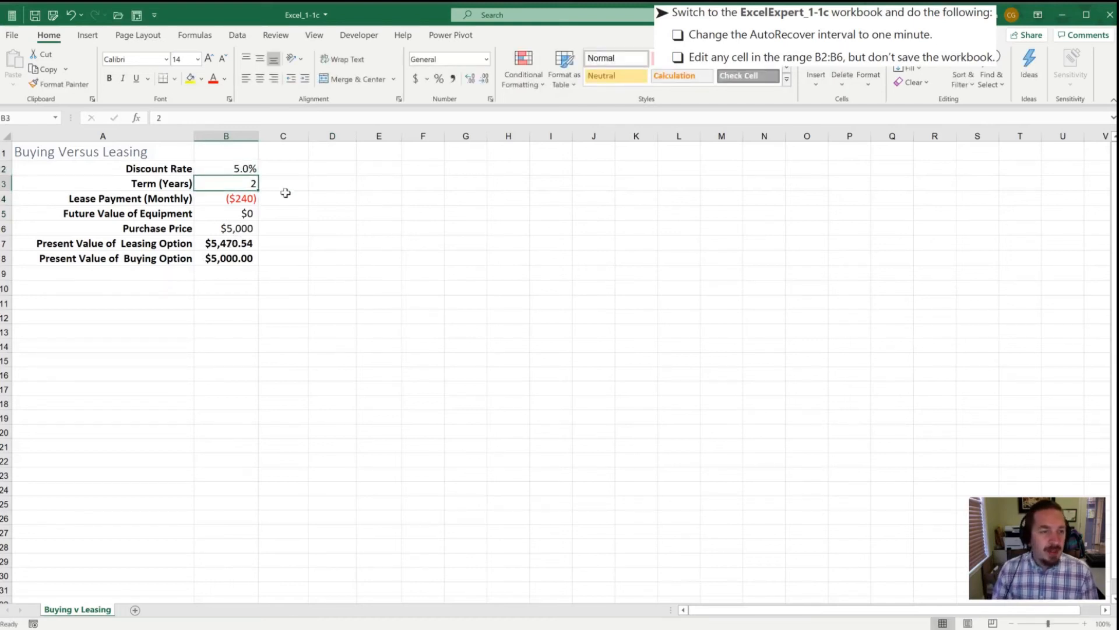
{"action": "type", "text": "10"}
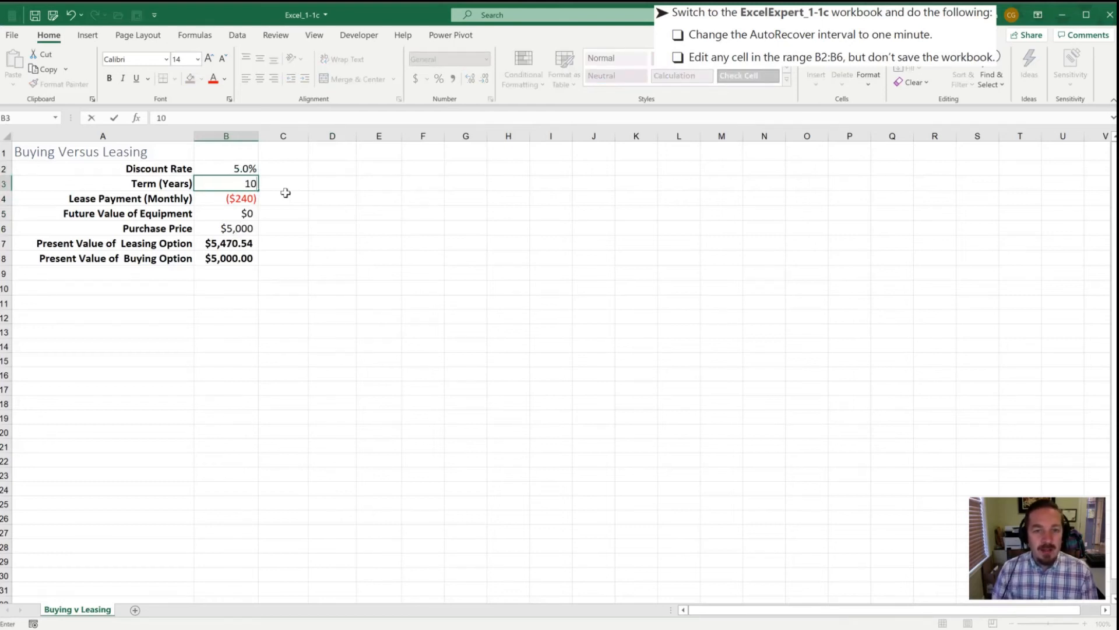
{"action": "key", "text": "Return"}
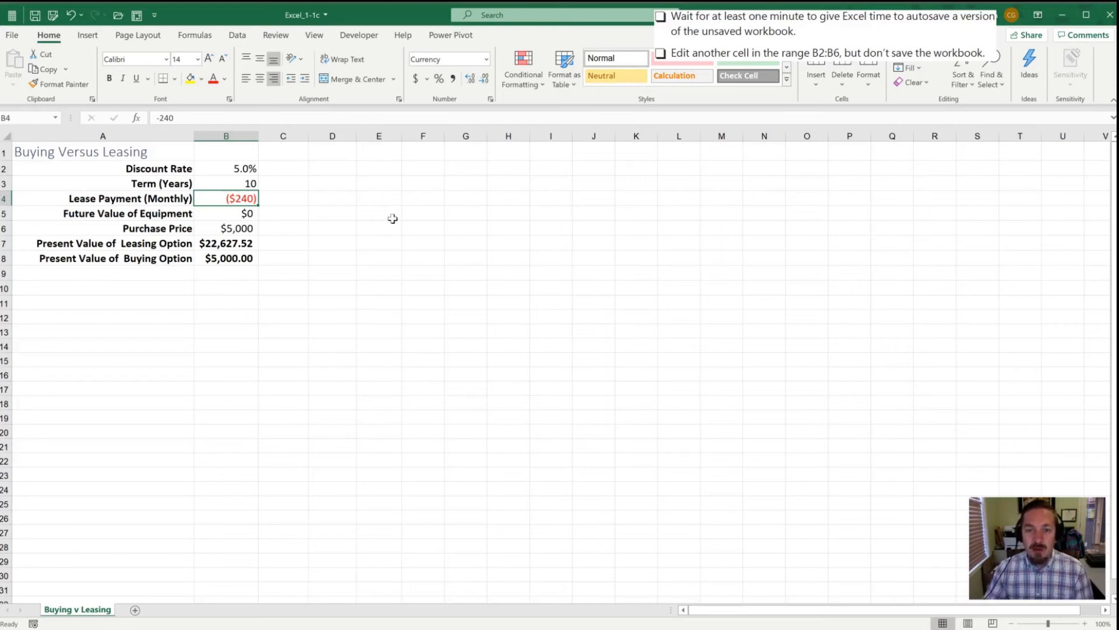
Step: Examine the input cells and the present-value formulas in column B of the leasing sheet
{"action": "left_click_drag", "start_coordinate": [390, 218], "coordinate": [388, 228]}
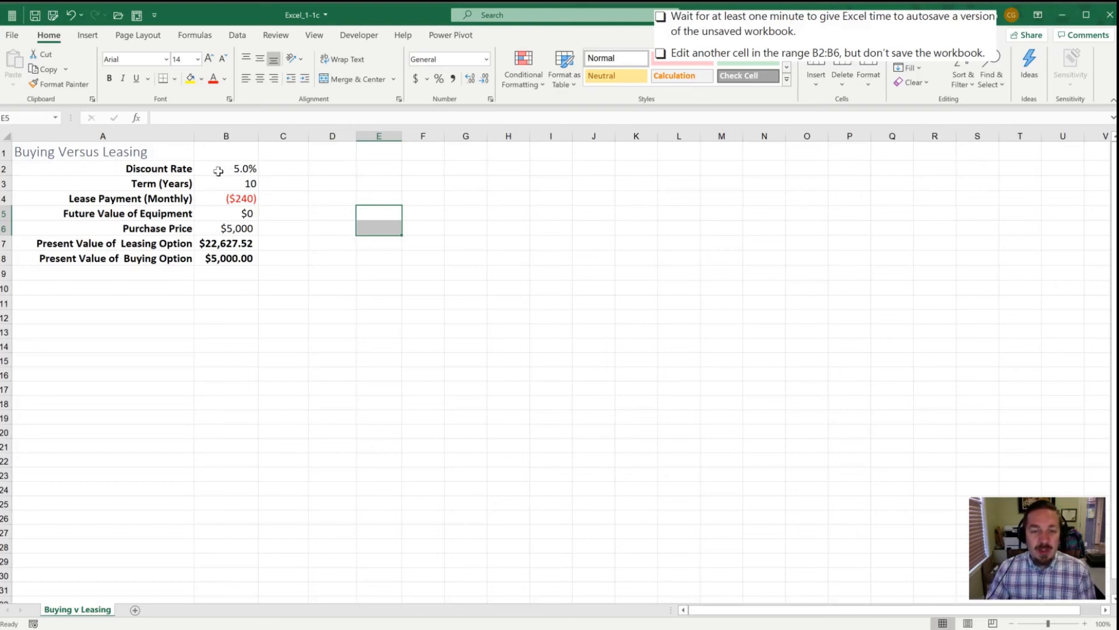
{"action": "left_click_drag", "start_coordinate": [218, 171], "coordinate": [239, 221]}
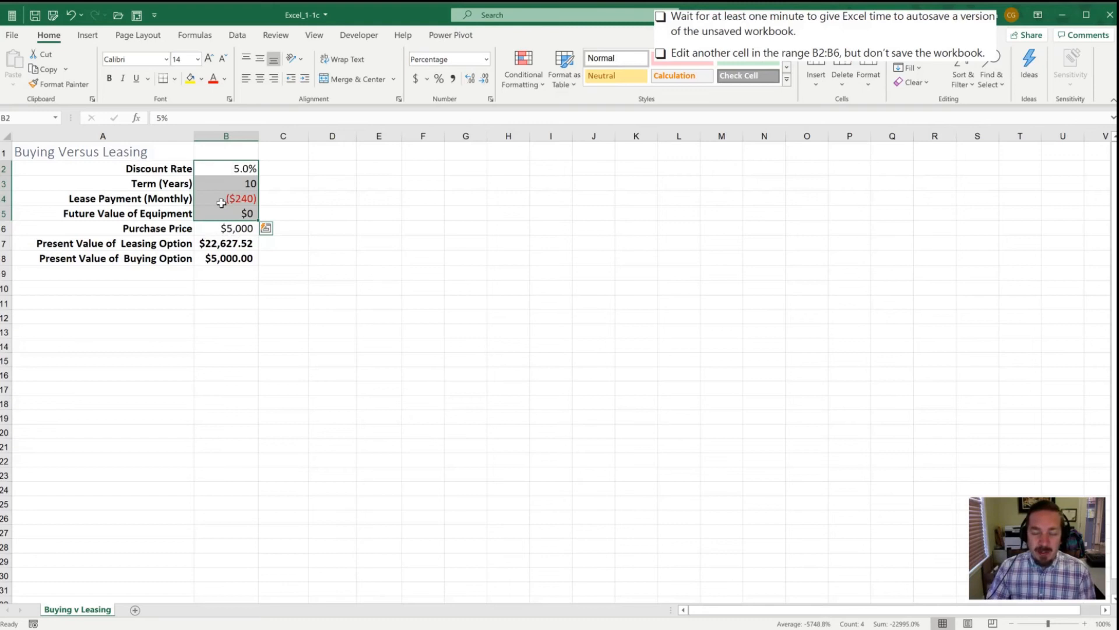
{"action": "left_click", "coordinate": [279, 185]}
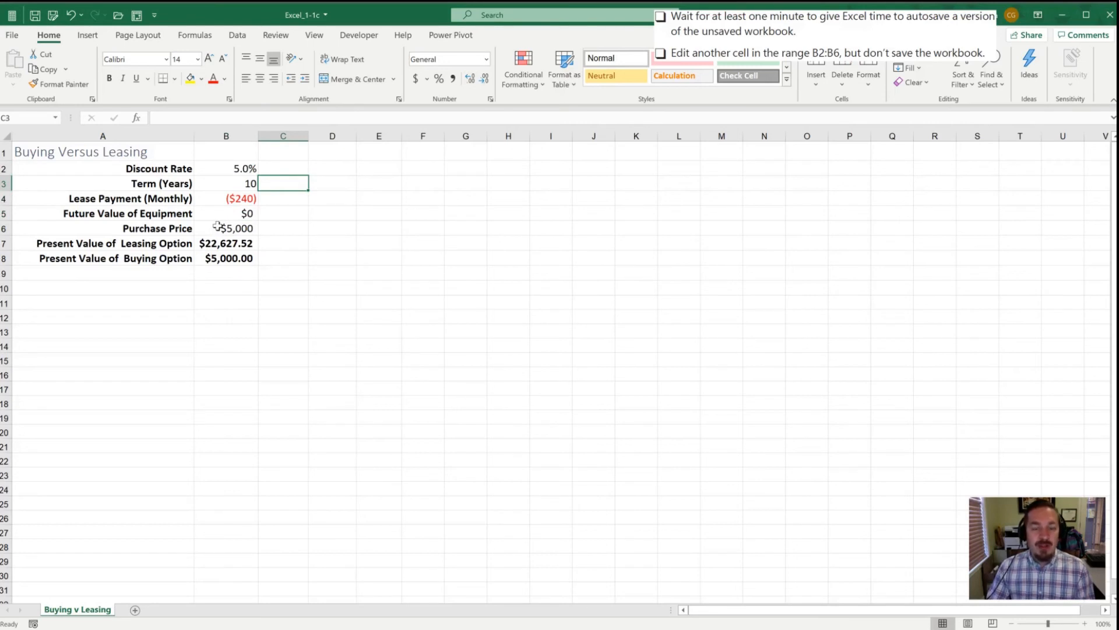
{"action": "left_click", "coordinate": [221, 168]}
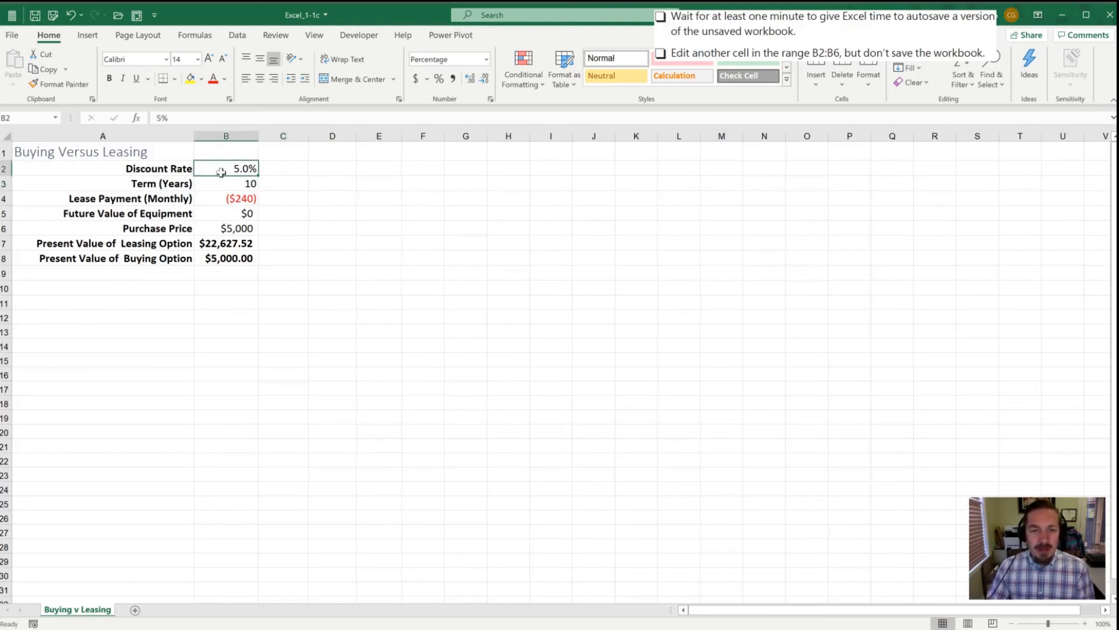
{"action": "left_click", "coordinate": [217, 181]}
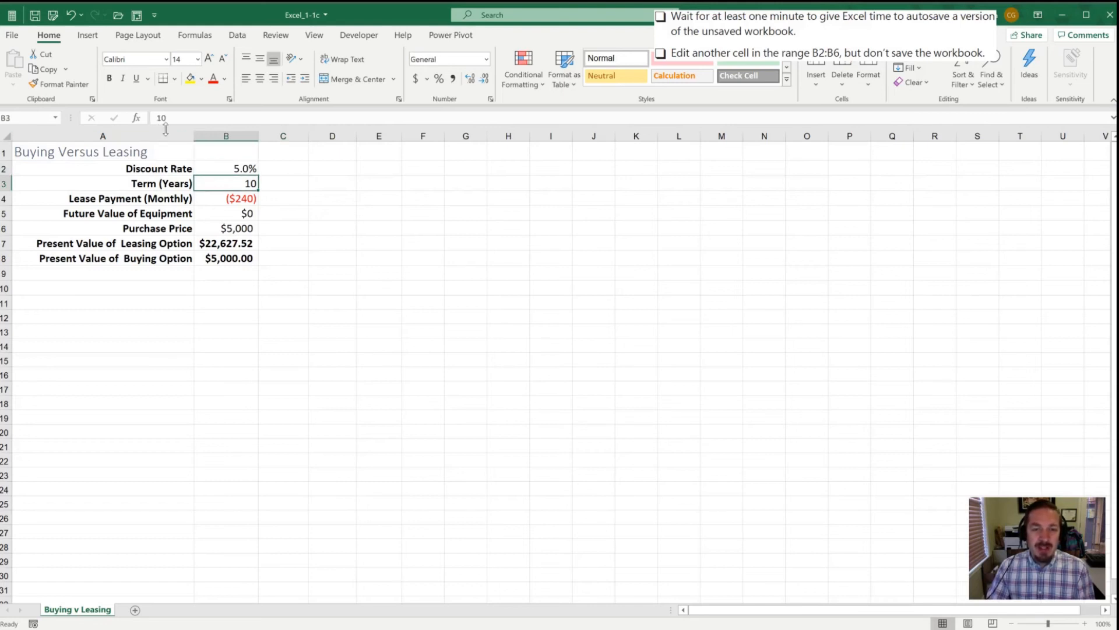
{"action": "left_click", "coordinate": [216, 197]}
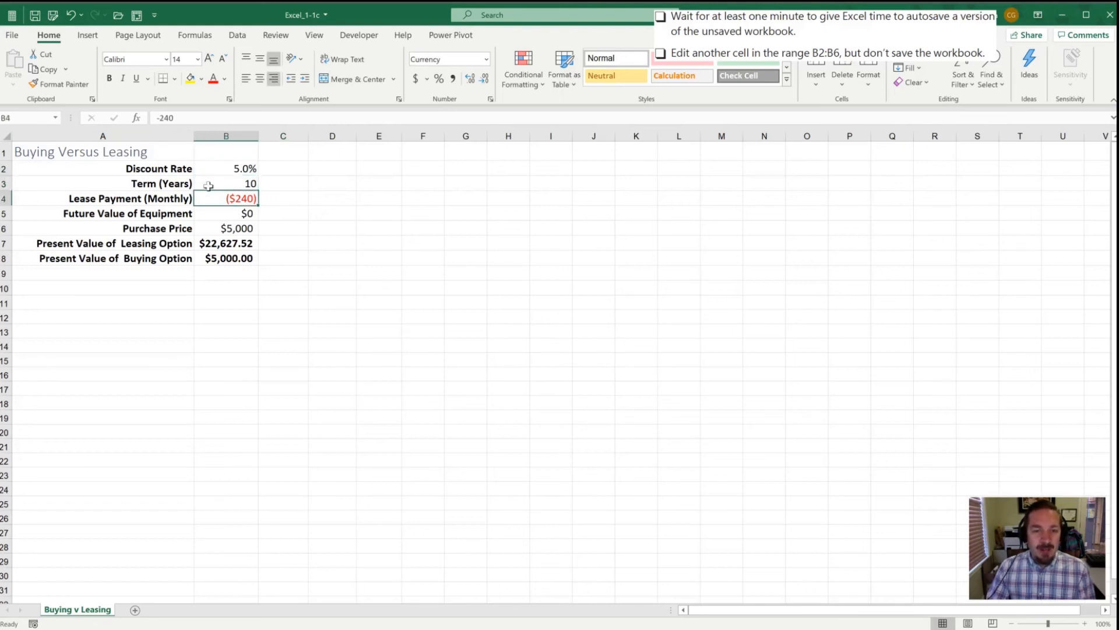
{"action": "left_click", "coordinate": [216, 213]}
{"action": "left_click", "coordinate": [217, 229]}
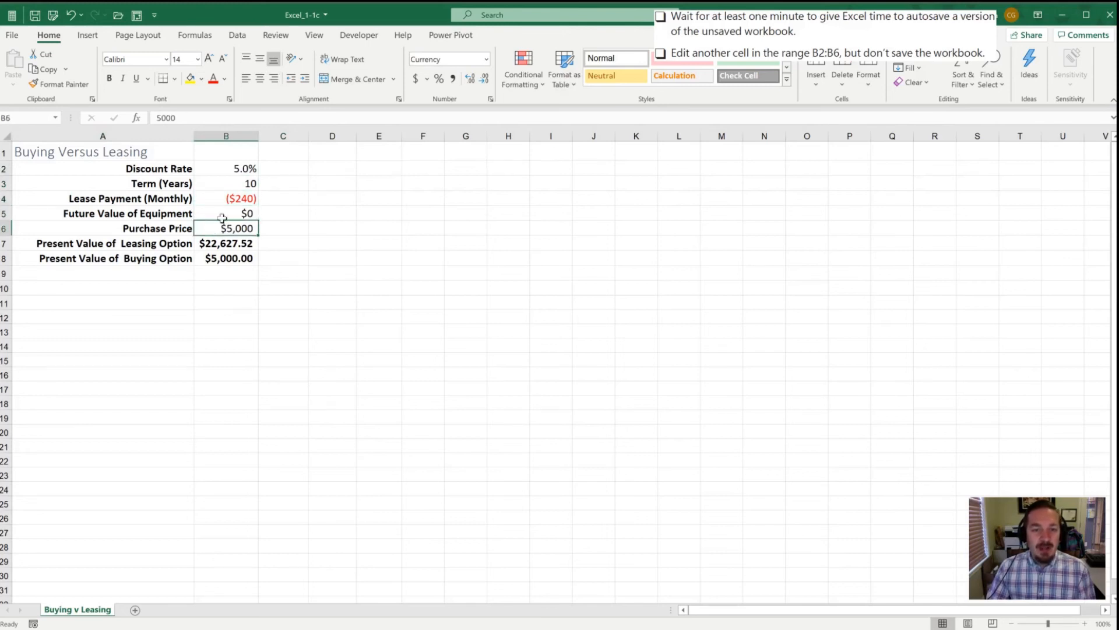
{"action": "left_click", "coordinate": [224, 240]}
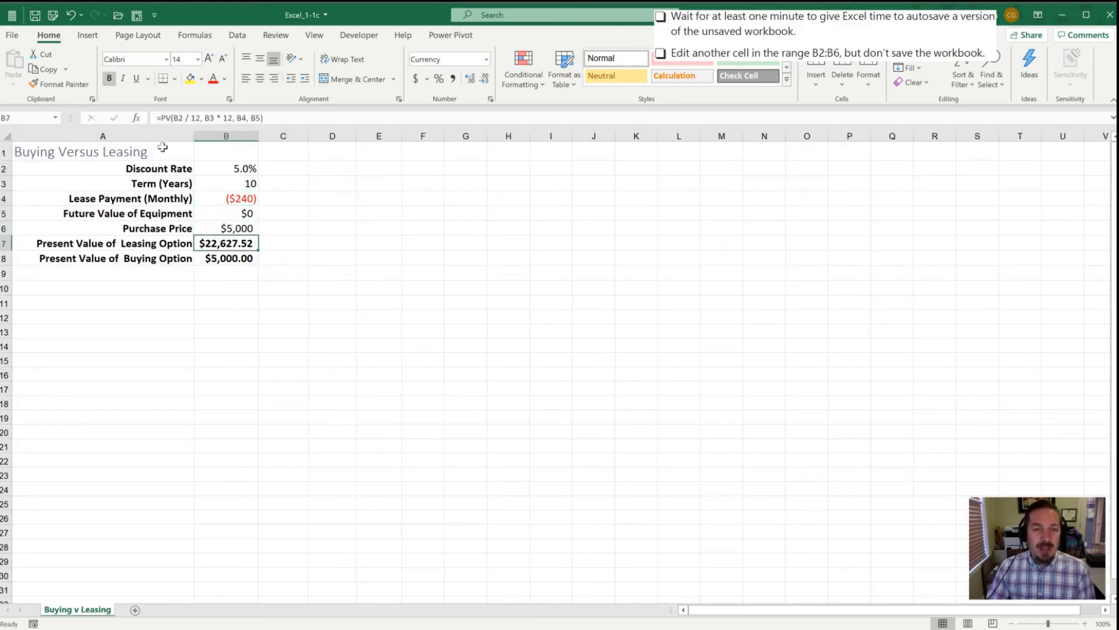
{"action": "left_click", "coordinate": [212, 258]}
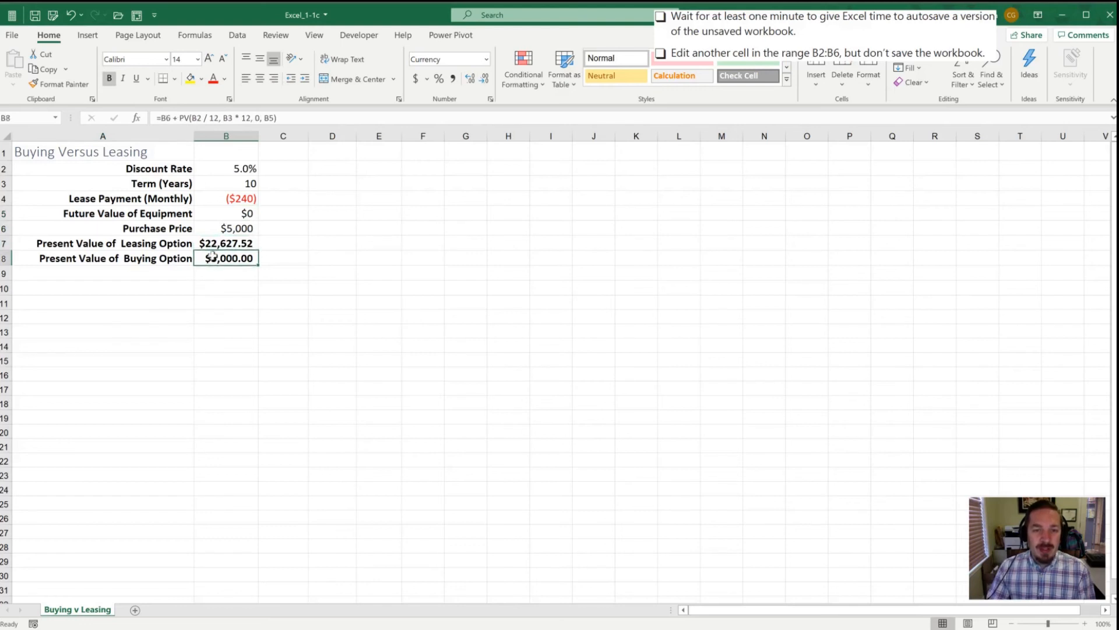
{"action": "left_click", "coordinate": [217, 243]}
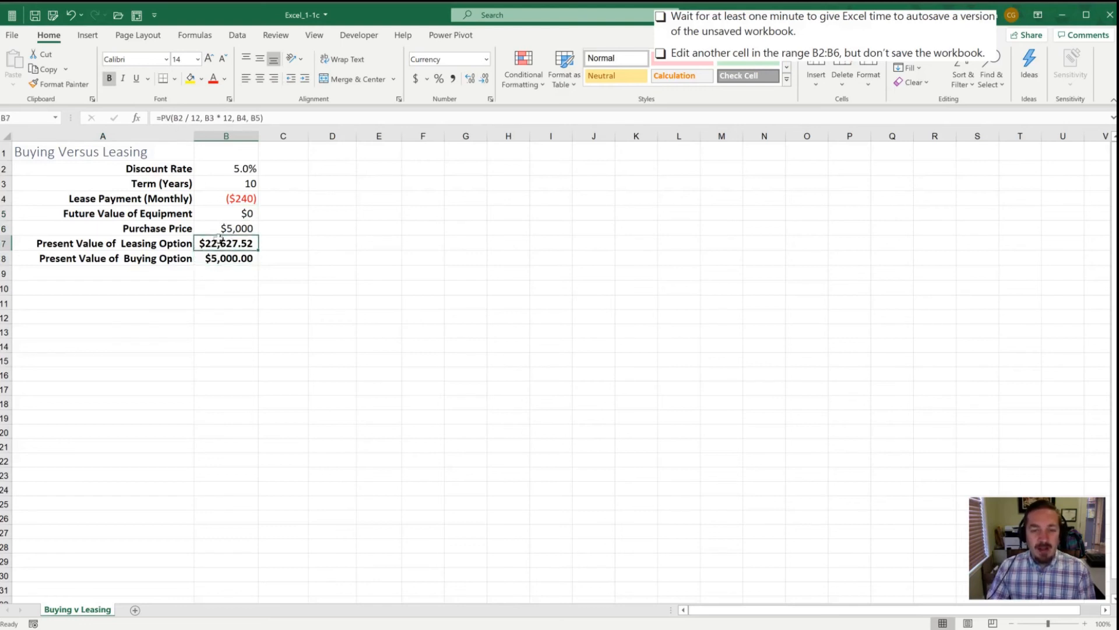
{"action": "left_click", "coordinate": [204, 258]}
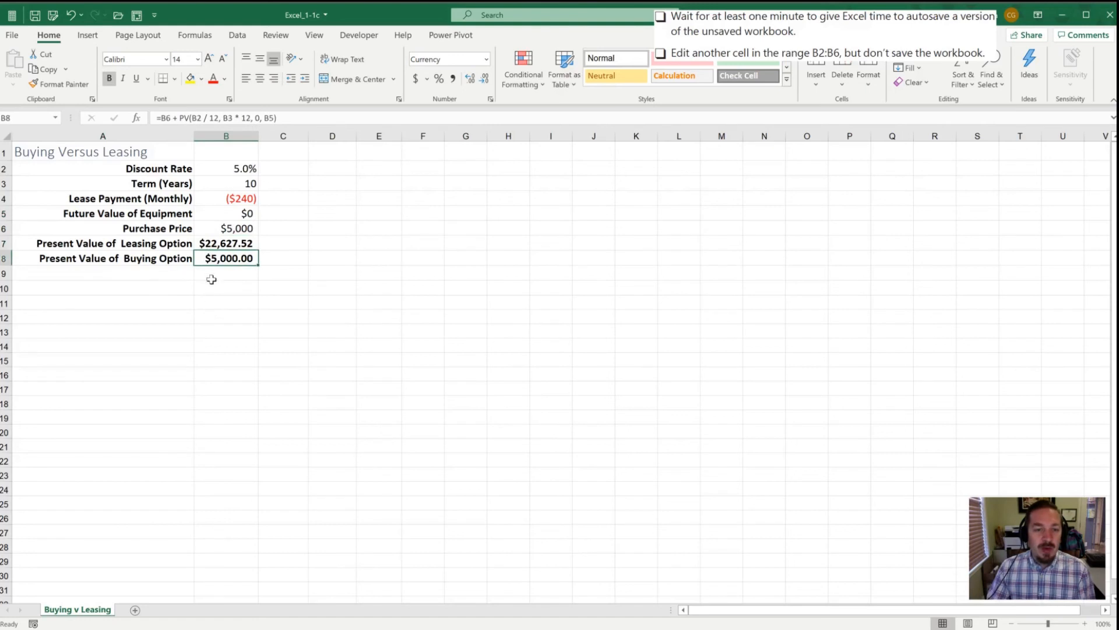
{"action": "type", "text": "aoeuaeo"}
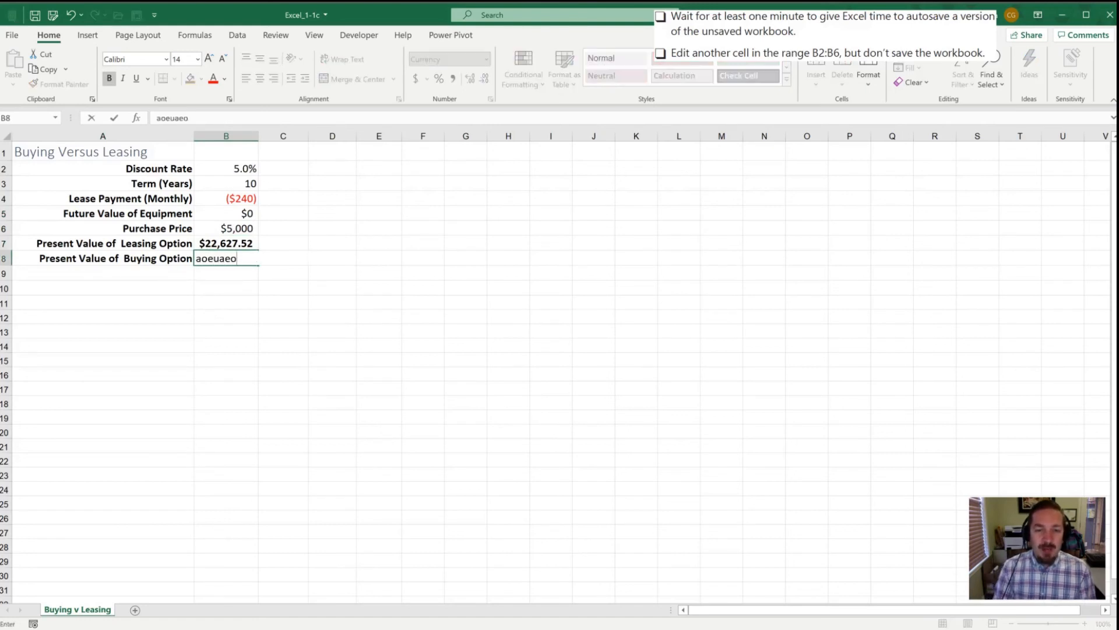
{"action": "key", "text": "Escape"}
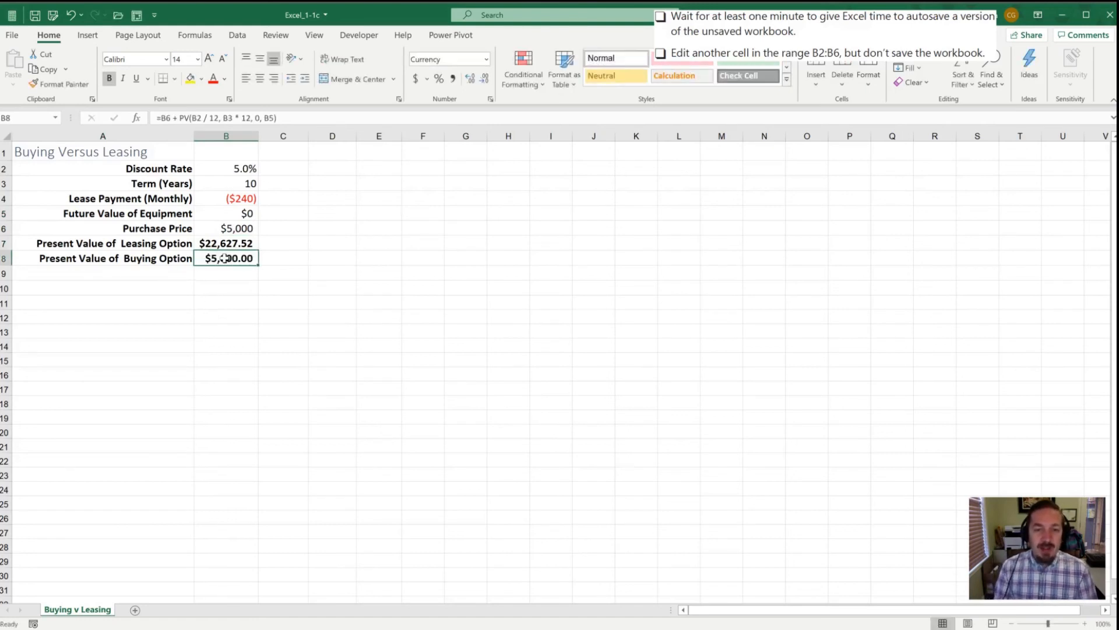
Step: Apply the Input cell style to the input range B2:B6
{"action": "left_click", "coordinate": [230, 168]}
{"action": "left_click_drag", "start_coordinate": [230, 169], "coordinate": [233, 229]}
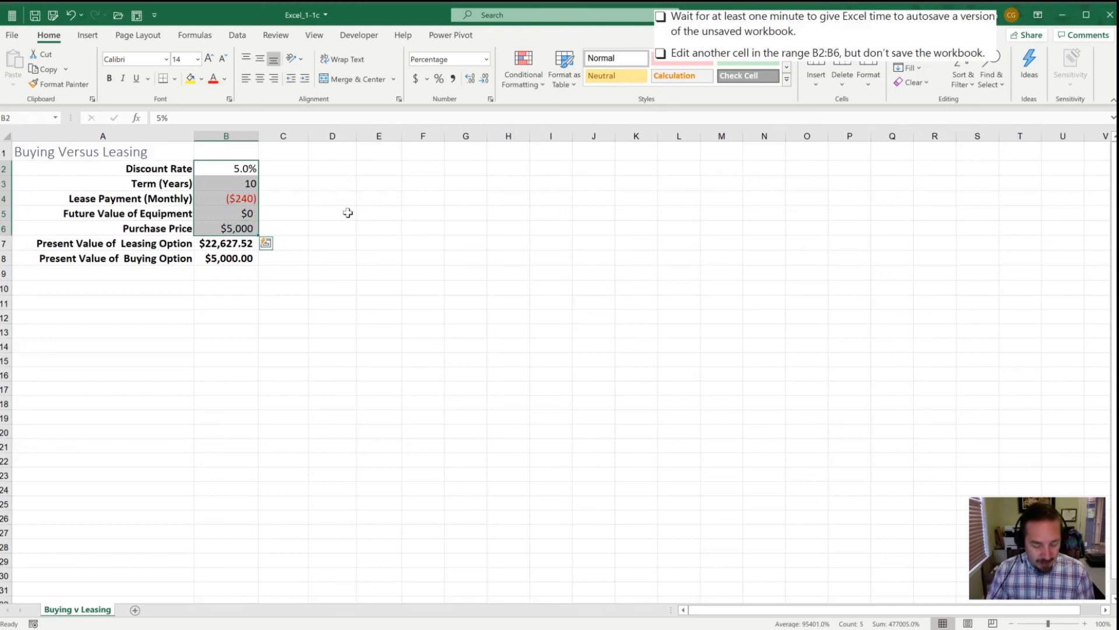
{"action": "key", "text": "ctrl+z"}
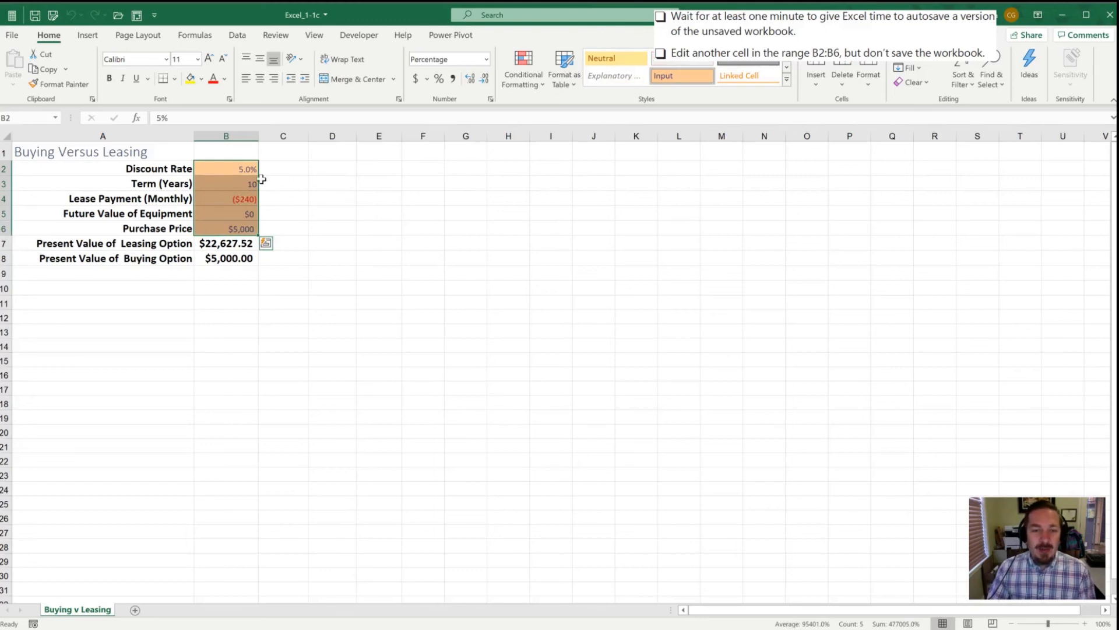
{"action": "left_click", "coordinate": [211, 184]}
{"action": "left_click_drag", "start_coordinate": [214, 168], "coordinate": [220, 228]}
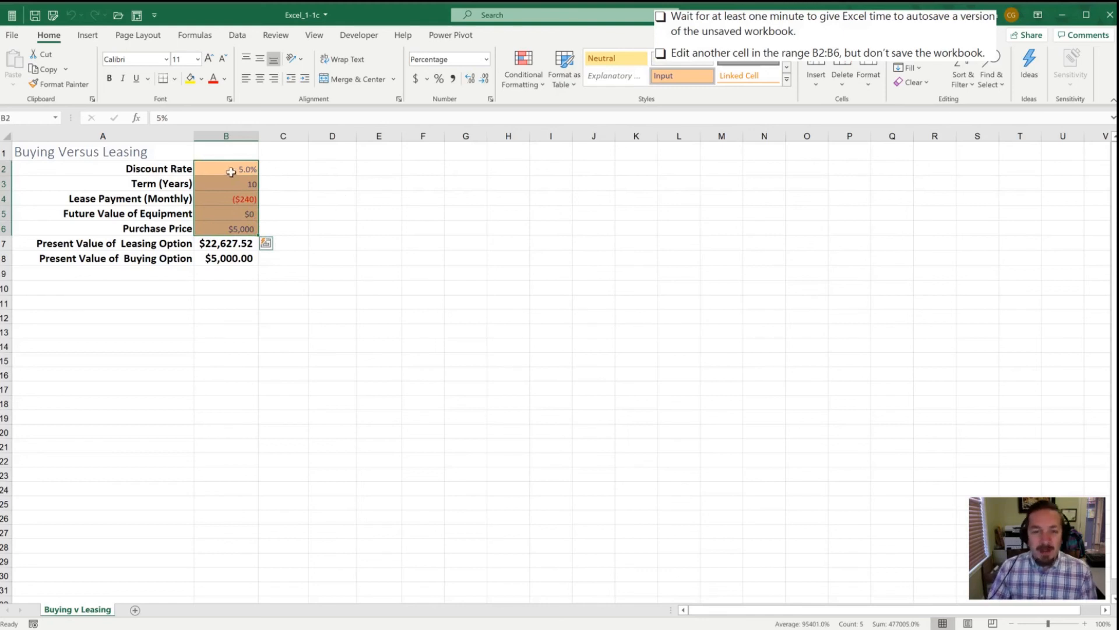
{"action": "left_click", "coordinate": [274, 170]}
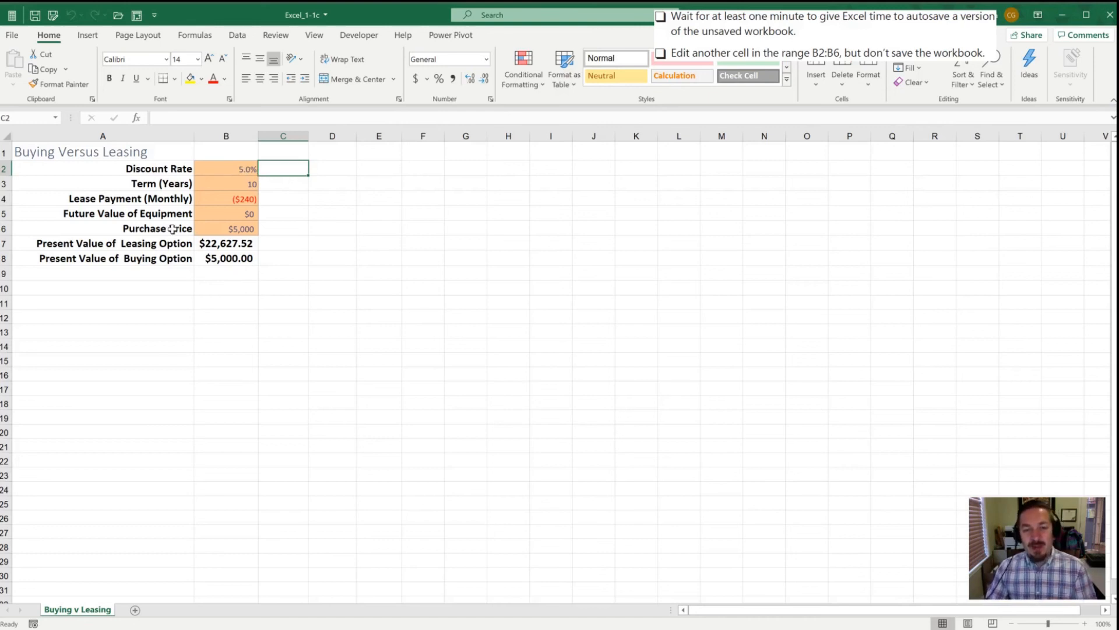
Step: Set the term to 20 years
{"action": "left_click", "coordinate": [230, 168]}
{"action": "left_click", "coordinate": [225, 184]}
{"action": "left_click", "coordinate": [219, 197]}
{"action": "left_click", "coordinate": [219, 212]}
{"action": "left_click", "coordinate": [219, 226]}
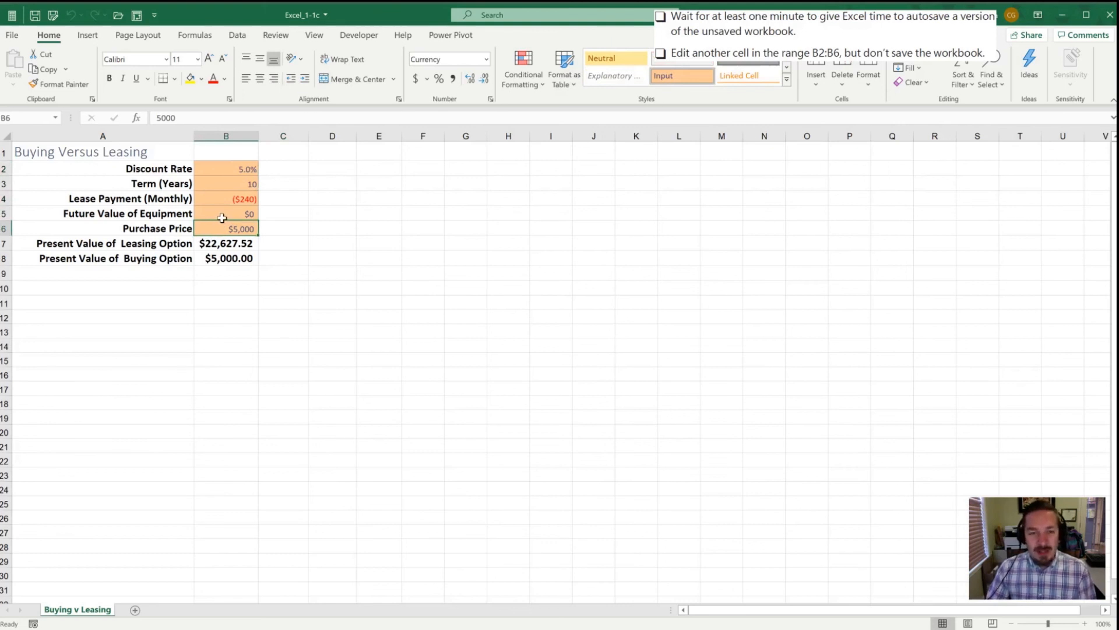
{"action": "left_click", "coordinate": [220, 185]}
{"action": "type", "text": "20"}
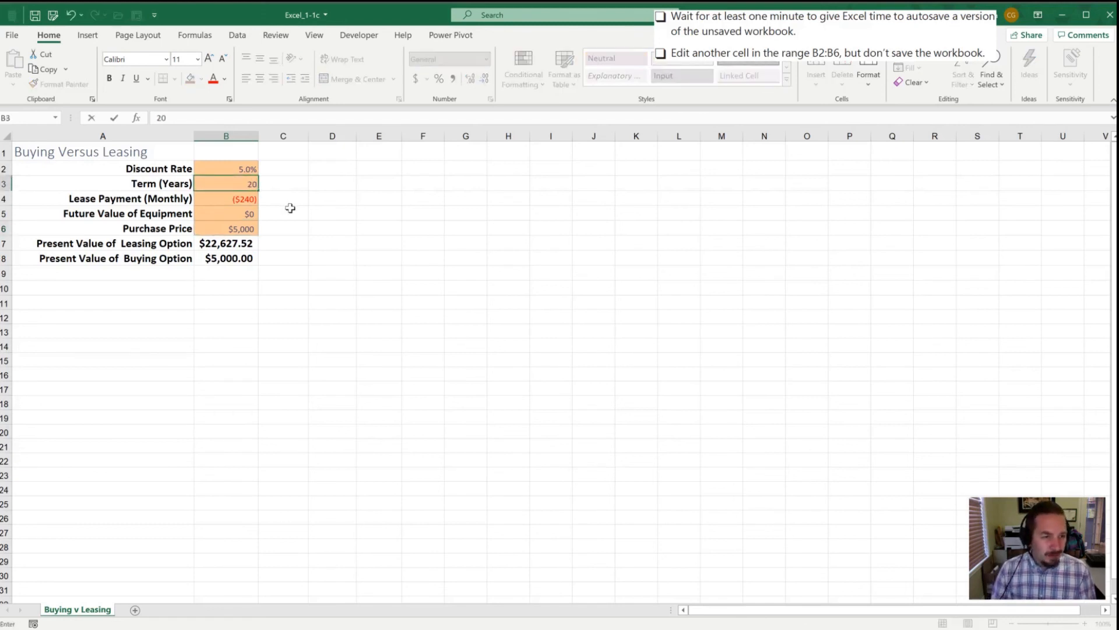
{"action": "key", "text": "Return"}
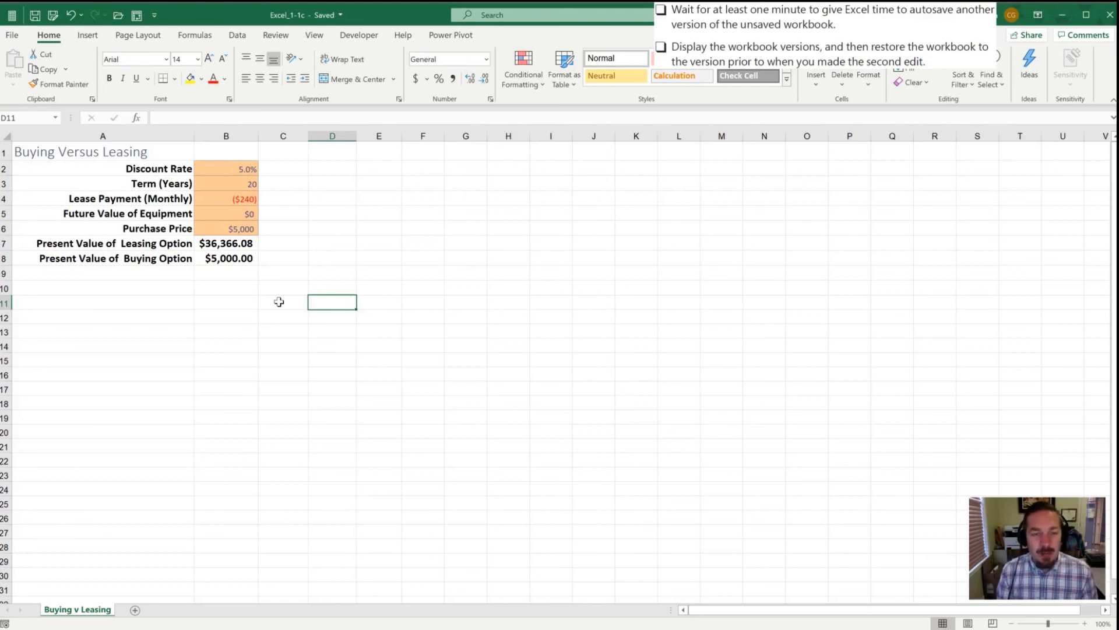
Step: Open the 8:42 AM autorecovered version of the workbook from the file's Info page
{"action": "key", "text": "alt"}
{"action": "key", "text": "f"}
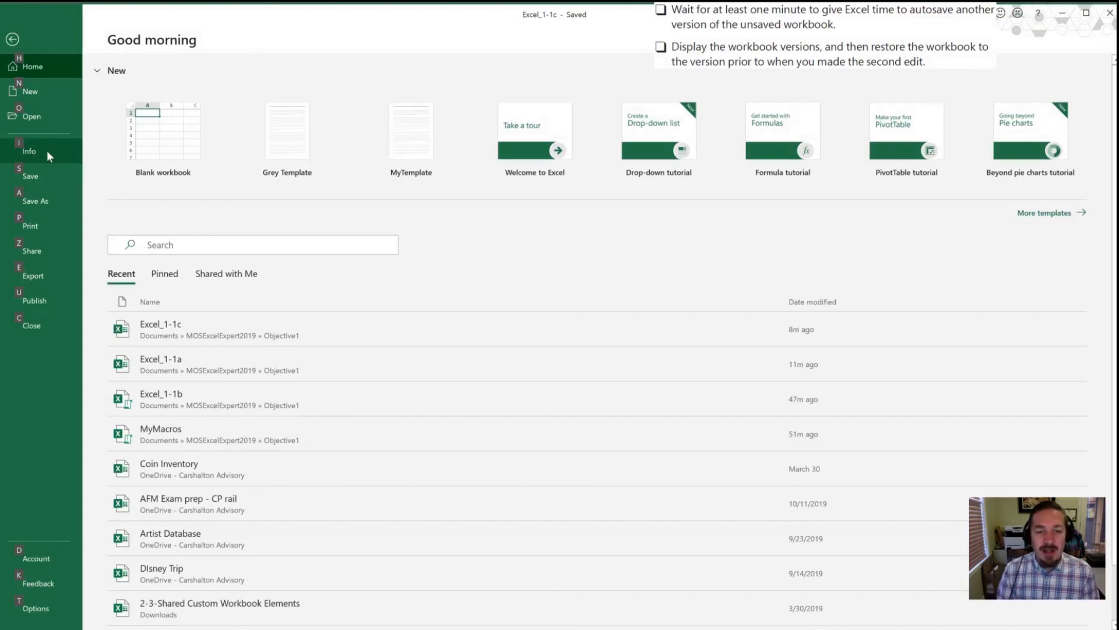
{"action": "key", "text": "i"}
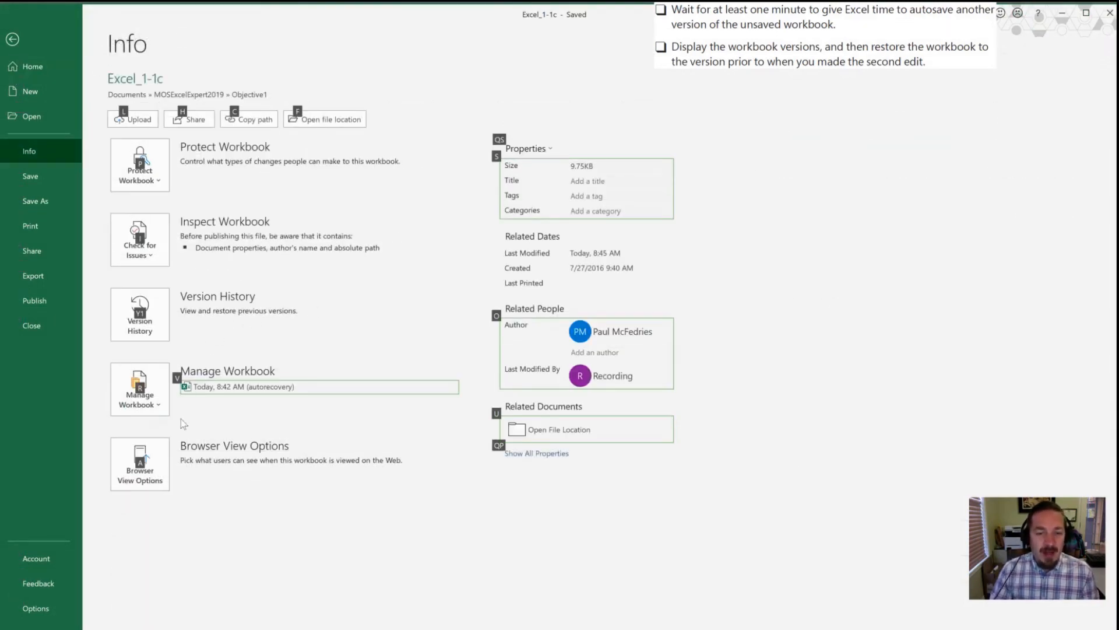
{"action": "key", "text": "Escape"}
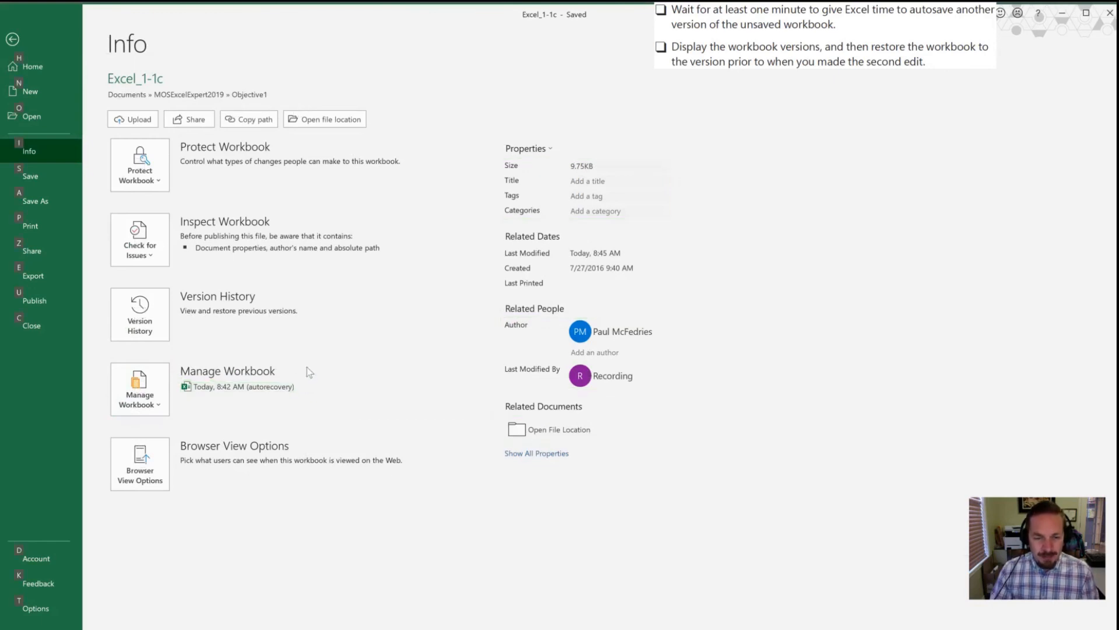
{"action": "left_click", "coordinate": [203, 388]}
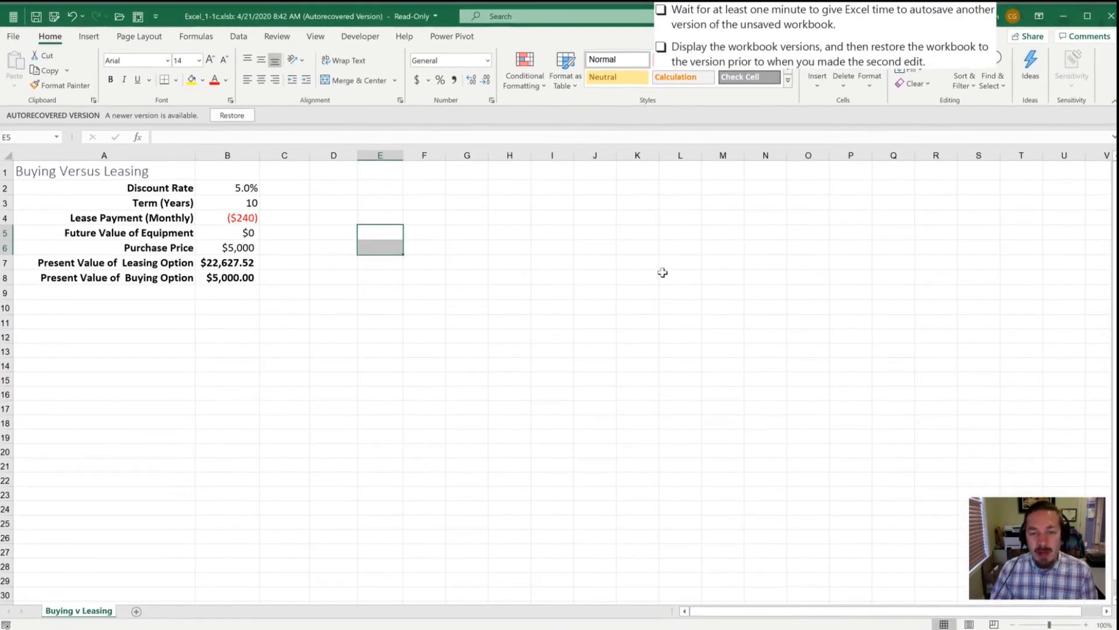
Step: Compare the autorecovered version's values with the current workbook side by side, then maximize its window
{"action": "left_click_drag", "start_coordinate": [232, 186], "coordinate": [215, 277]}
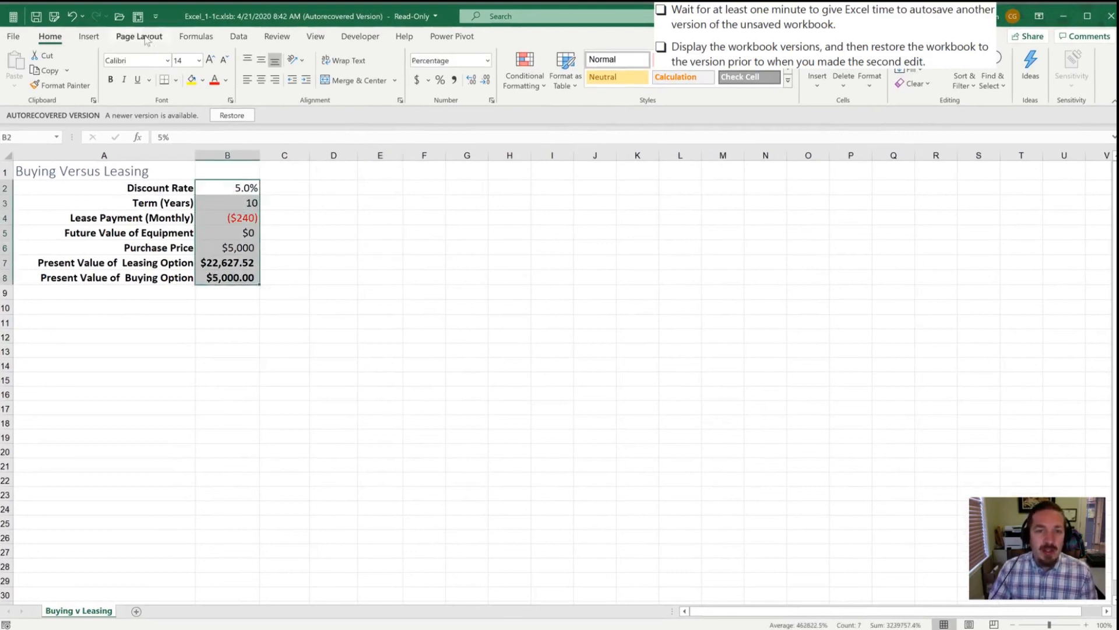
{"action": "left_click_drag", "start_coordinate": [909, 16], "coordinate": [1023, 61]}
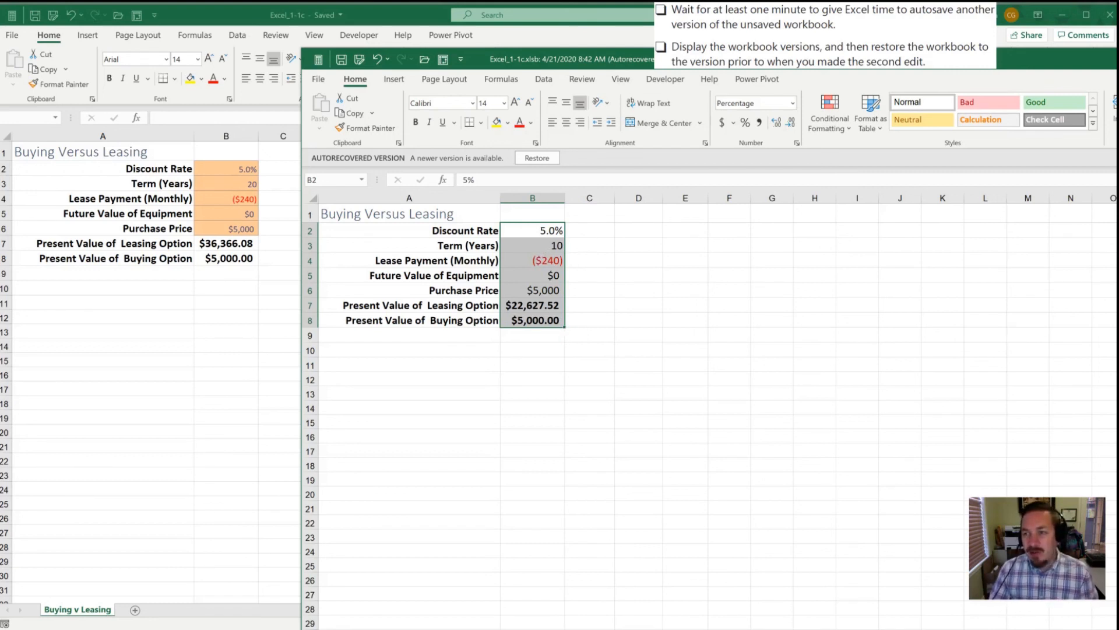
{"action": "left_click_drag", "start_coordinate": [1011, 63], "coordinate": [989, 64]}
{"action": "double_click", "coordinate": [986, 66]}
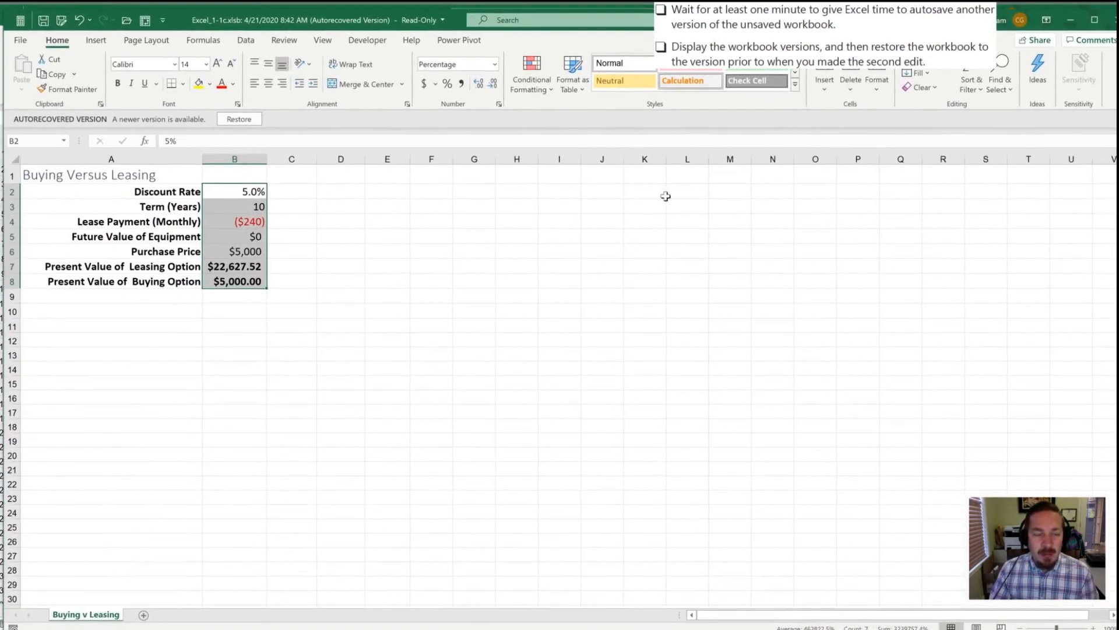